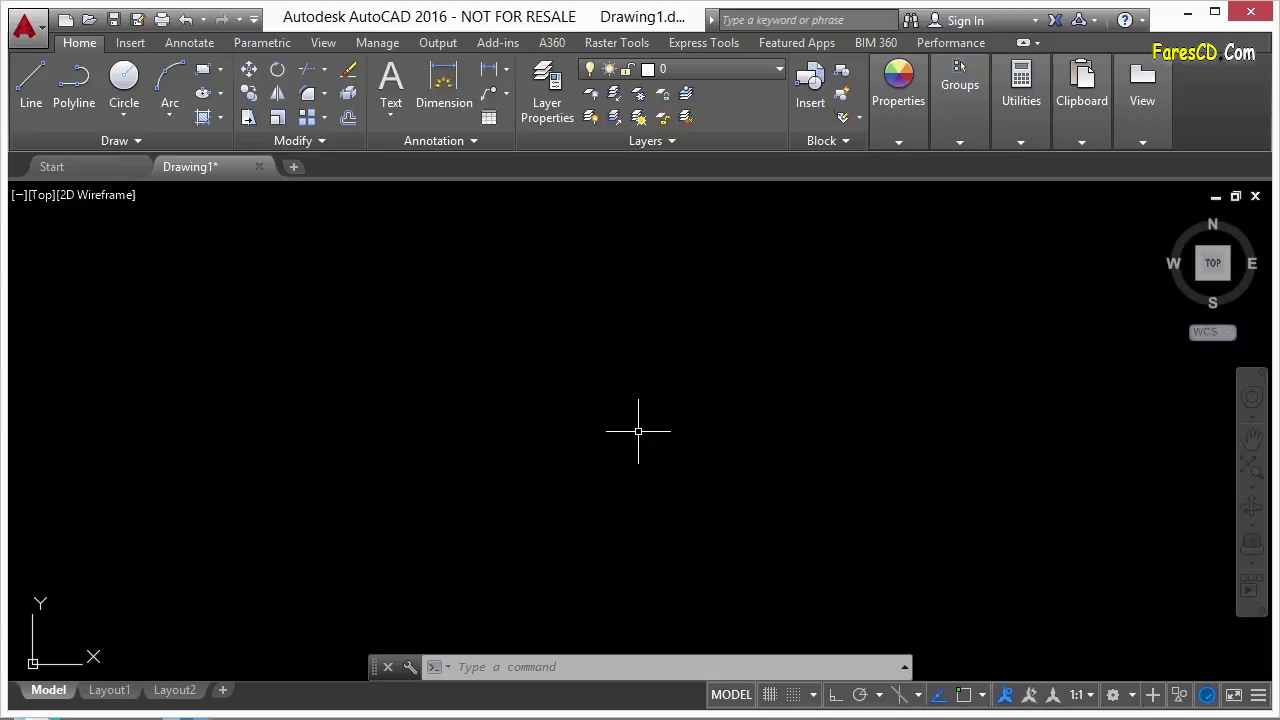
Open the Sheet Set Manager and load manufacturing sheet set.dst.
{"action": "type", "text": "SSM"}
{"action": "key", "text": "Return"}
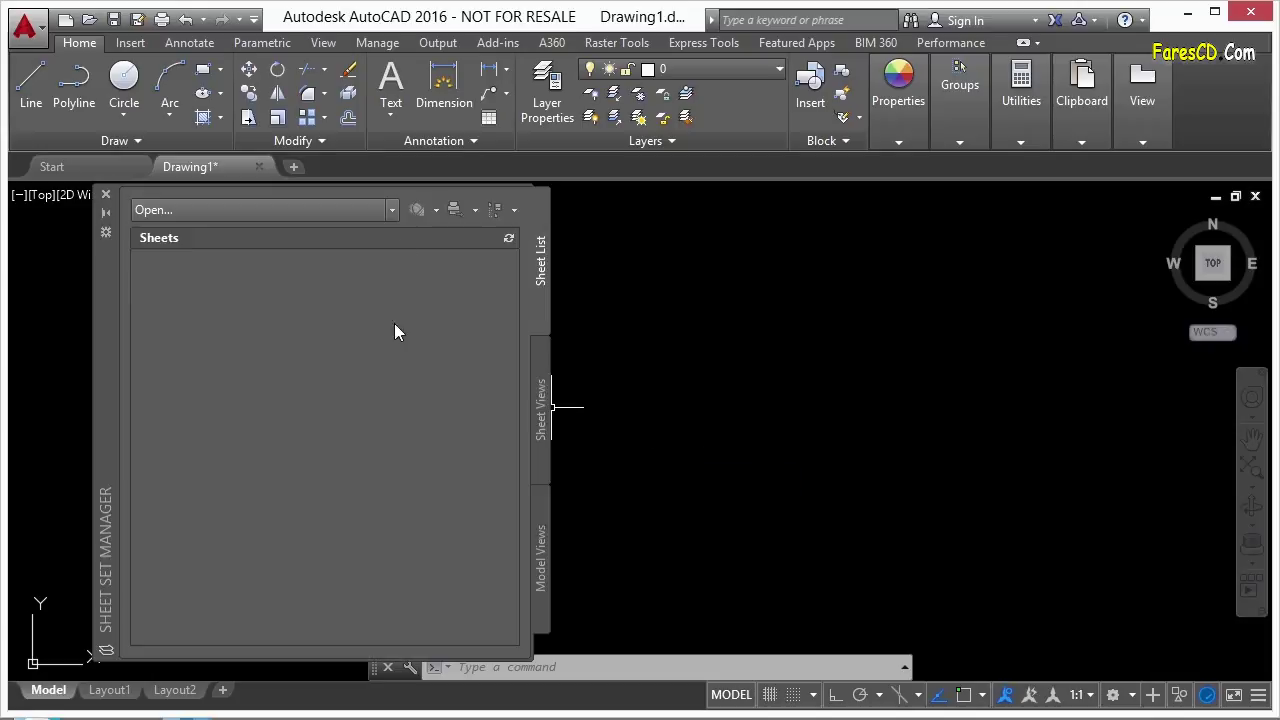
{"action": "left_click", "coordinate": [392, 210]}
{"action": "left_click", "coordinate": [169, 296]}
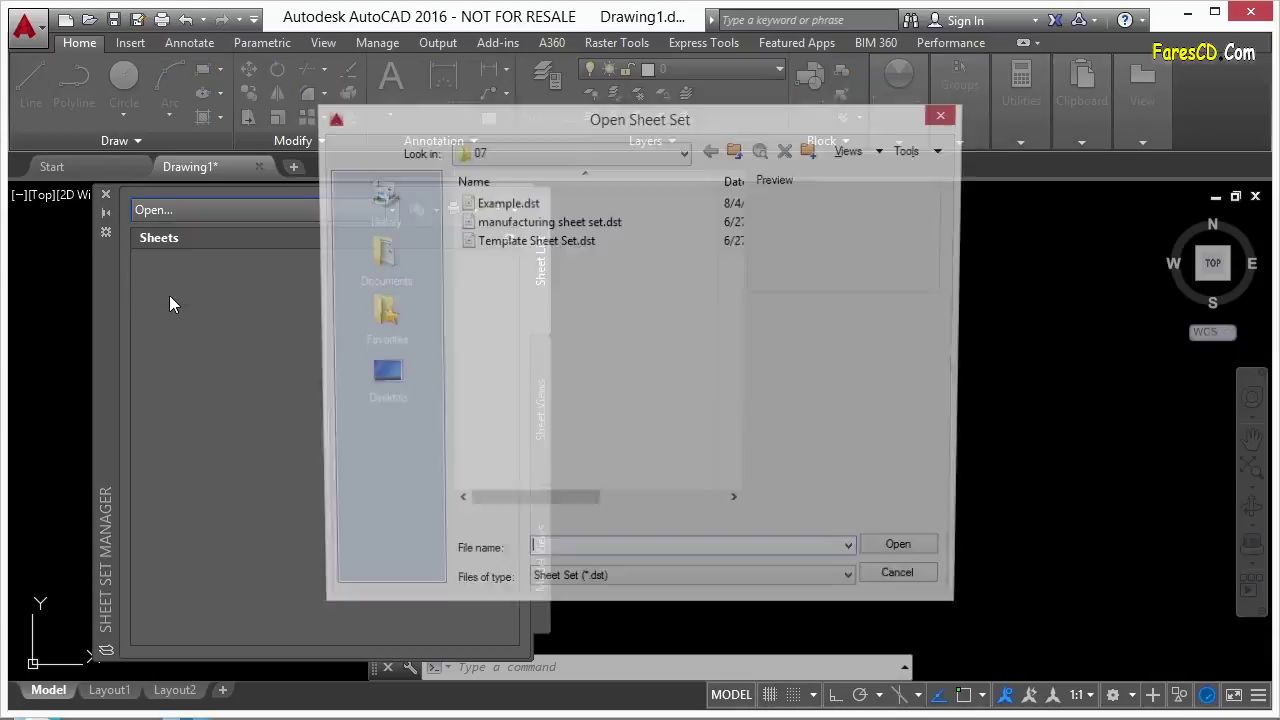
{"action": "double_click", "coordinate": [549, 222]}
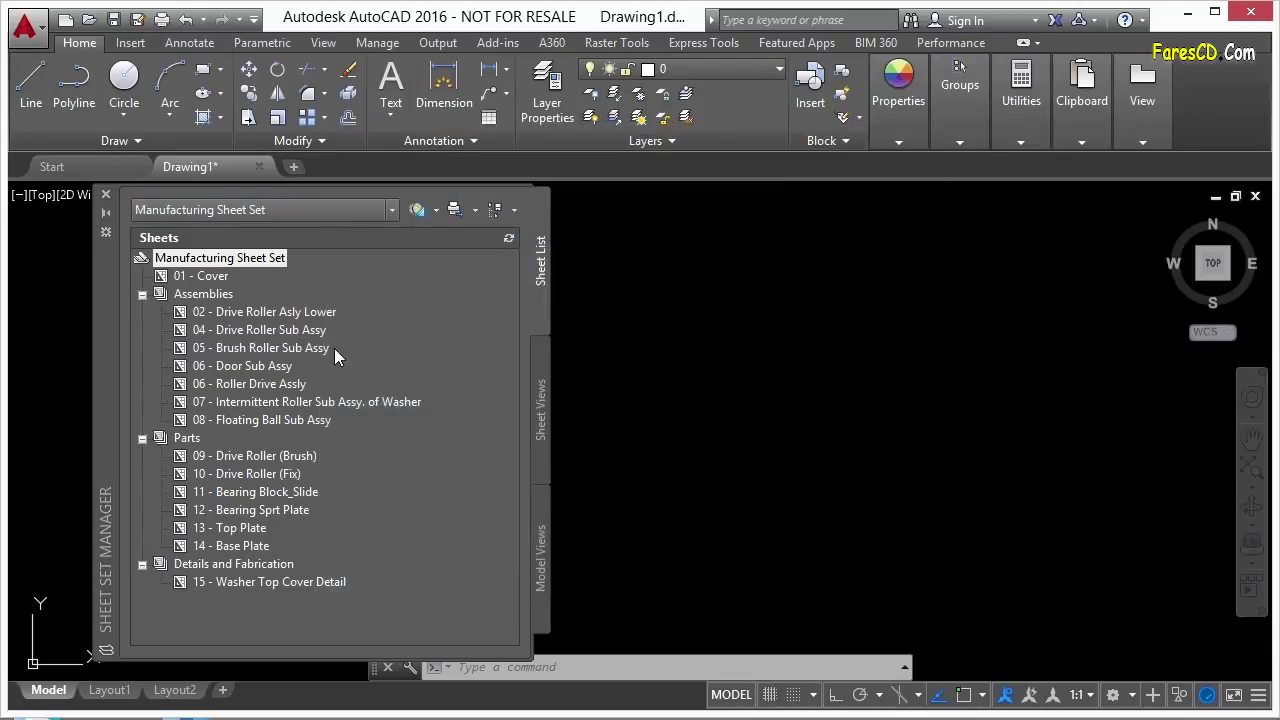
Examine the publishing options offered for the Manufacturing Sheet Set, the Assemblies subset and individual sheets, including page setup overrides.
{"action": "left_click", "coordinate": [475, 210]}
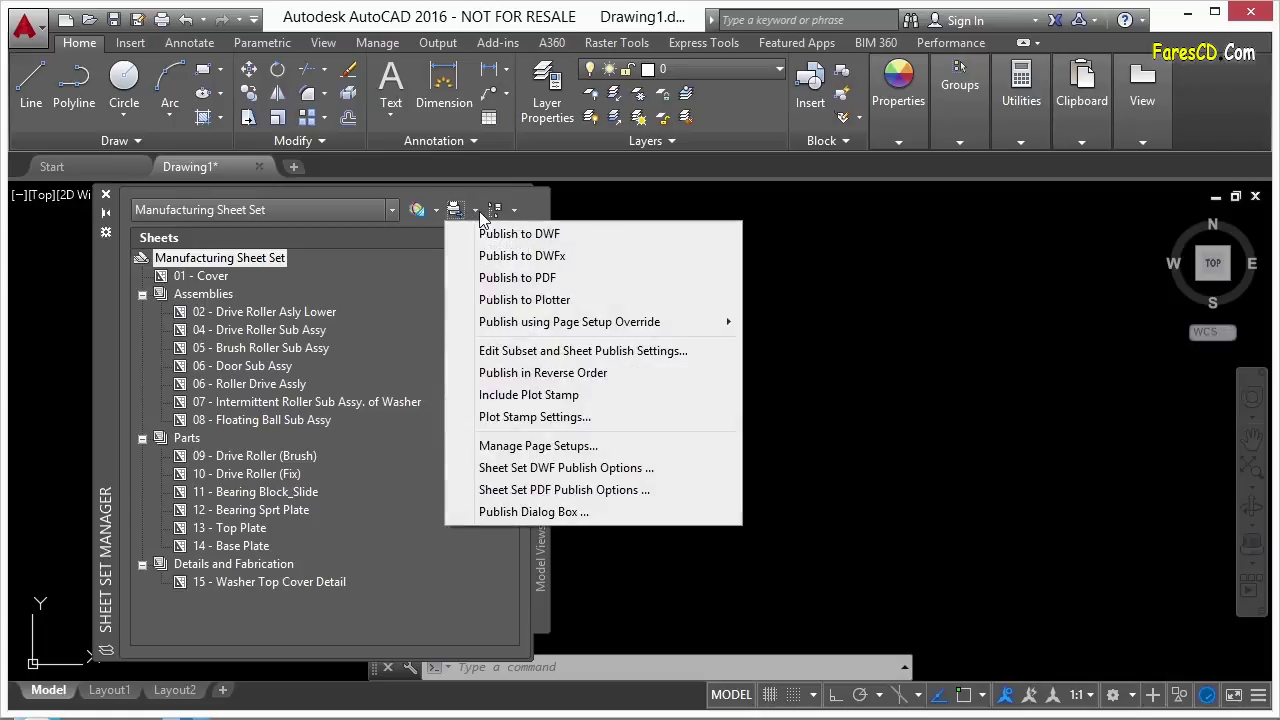
{"action": "mouse_move", "coordinate": [563, 326]}
{"action": "left_click", "coordinate": [396, 242]}
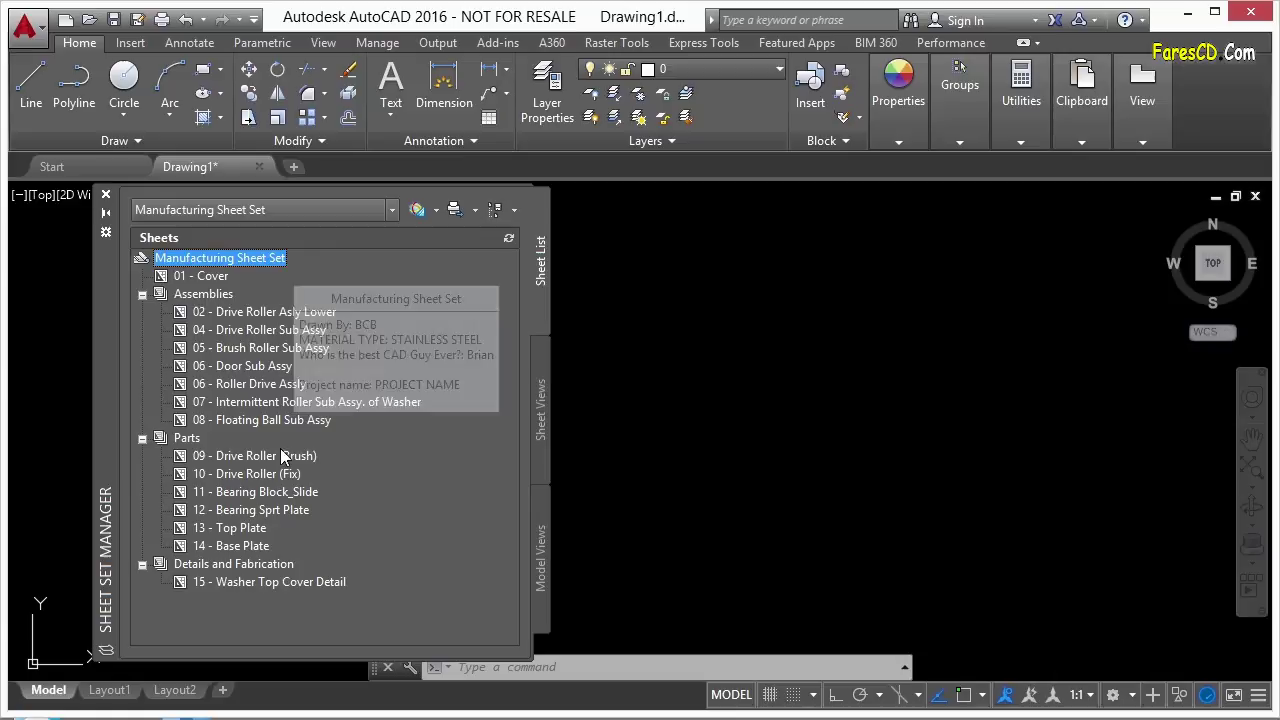
{"action": "right_click", "coordinate": [232, 257]}
{"action": "right_click", "coordinate": [206, 275]}
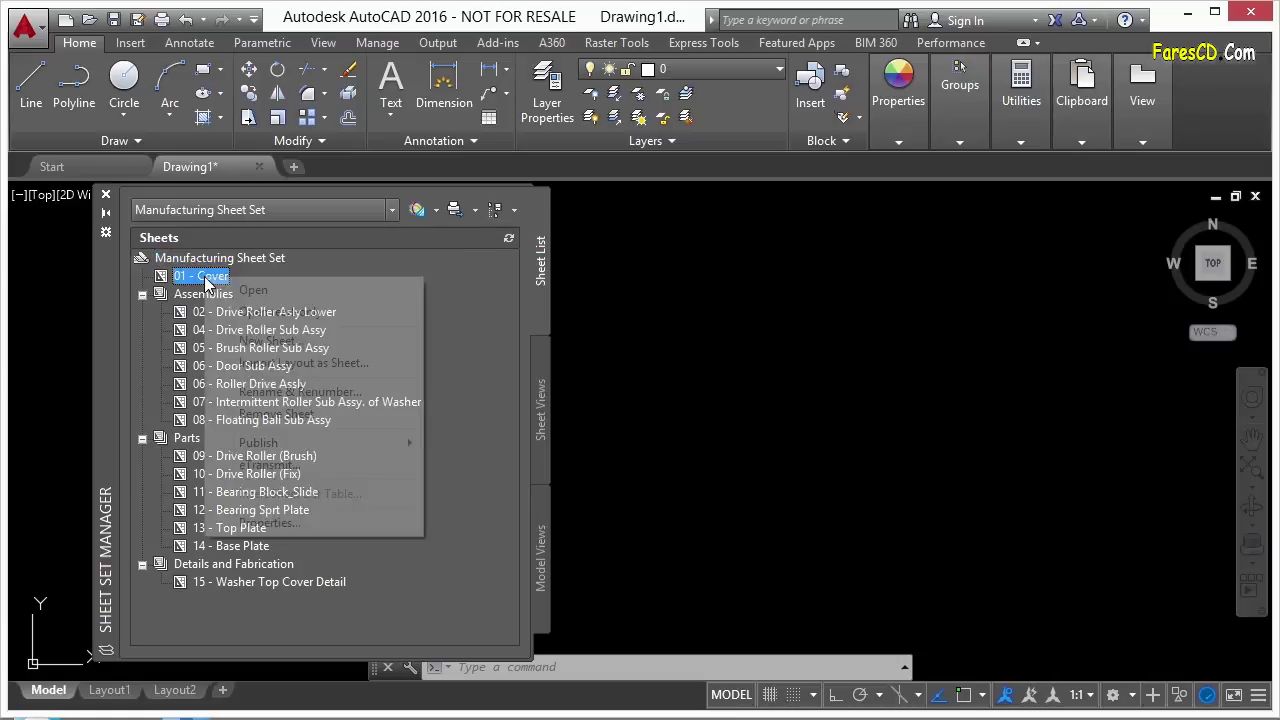
{"action": "right_click", "coordinate": [212, 258]}
{"action": "right_click", "coordinate": [200, 294]}
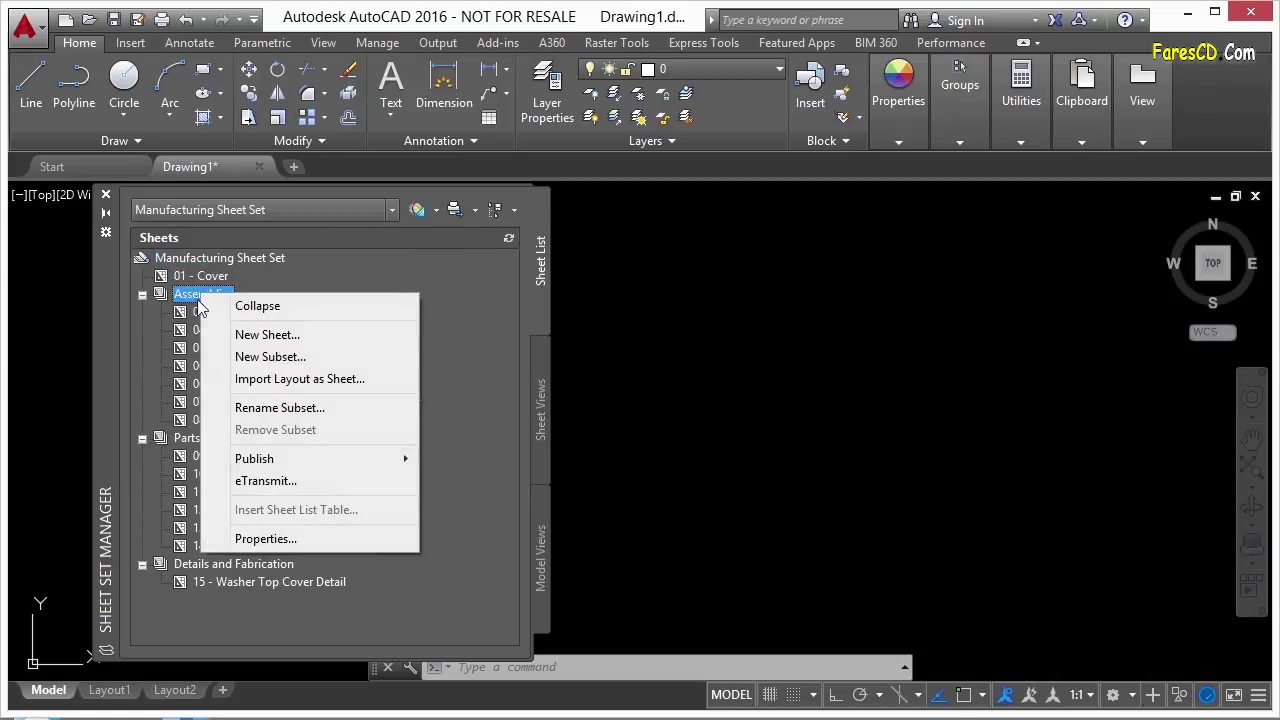
{"action": "right_click", "coordinate": [195, 313]}
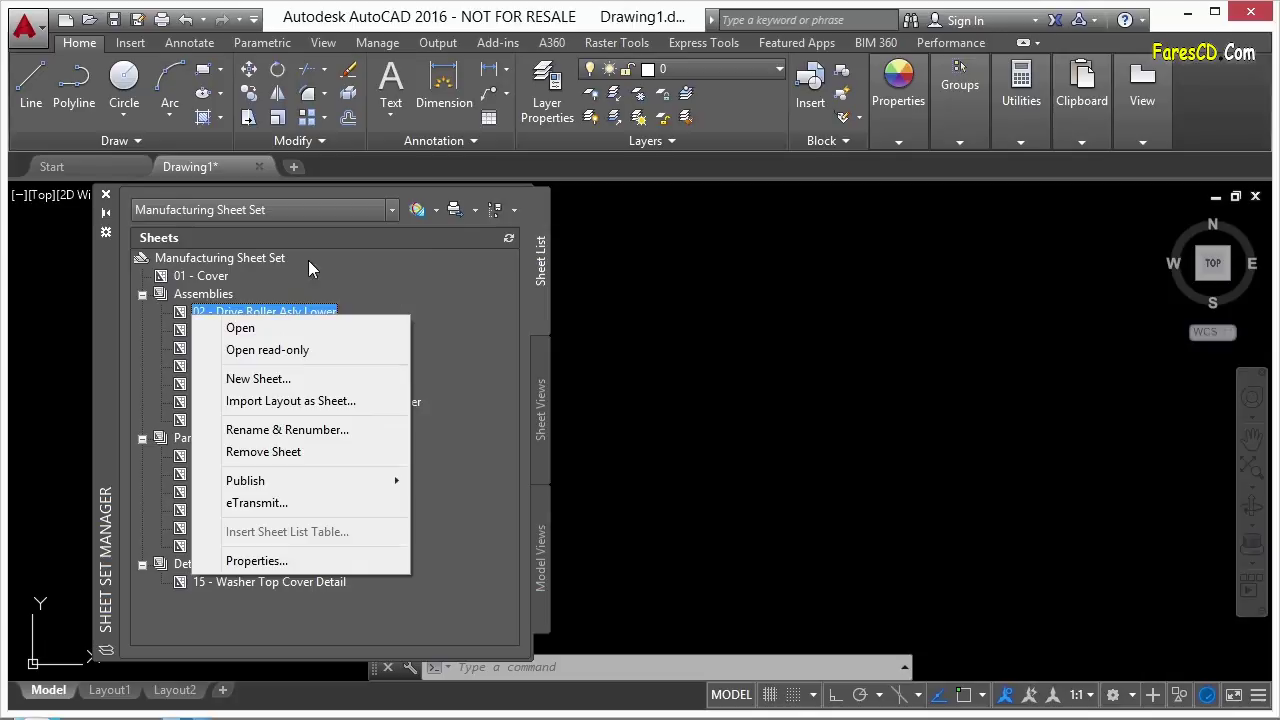
{"action": "right_click", "coordinate": [266, 262]}
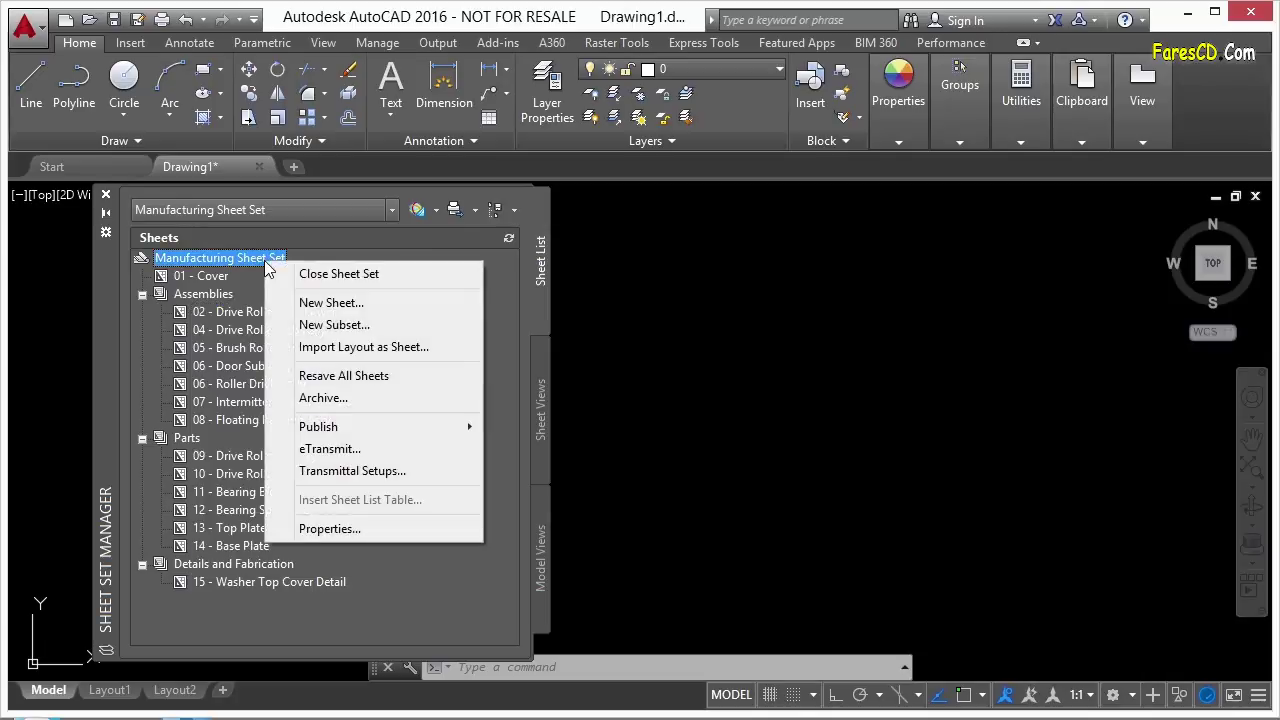
{"action": "mouse_move", "coordinate": [360, 437]}
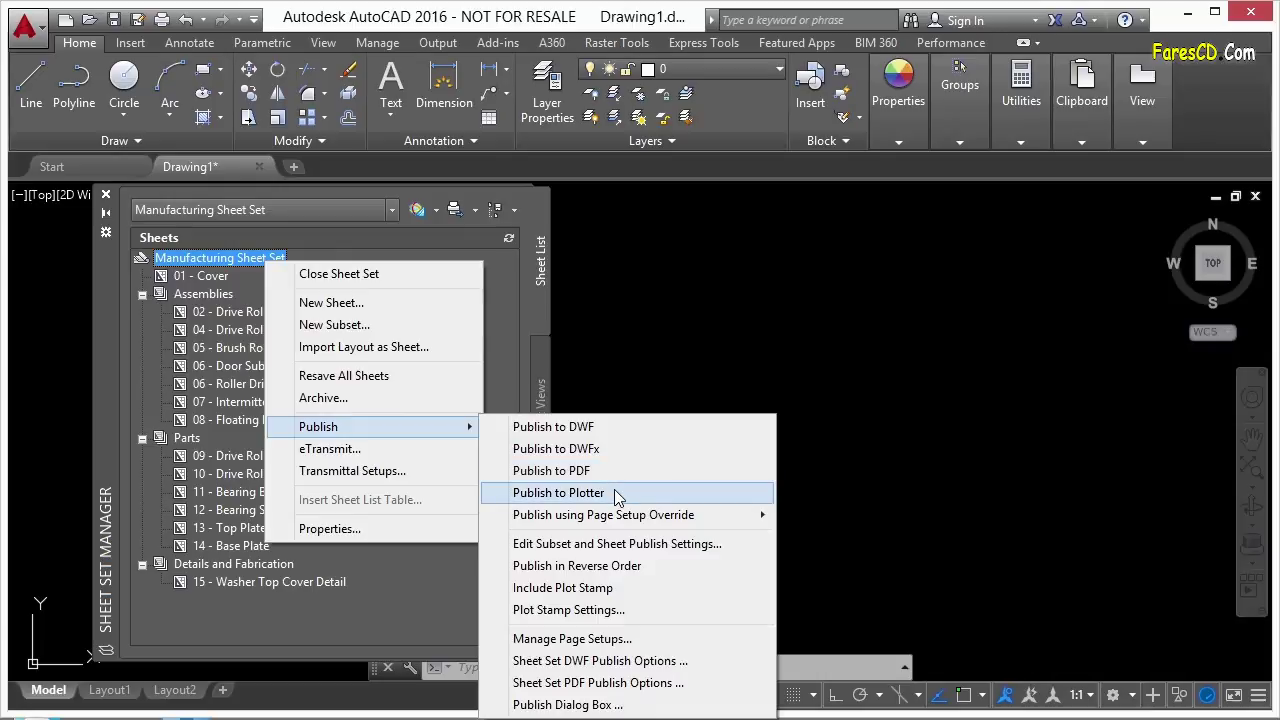
{"action": "mouse_move", "coordinate": [660, 516]}
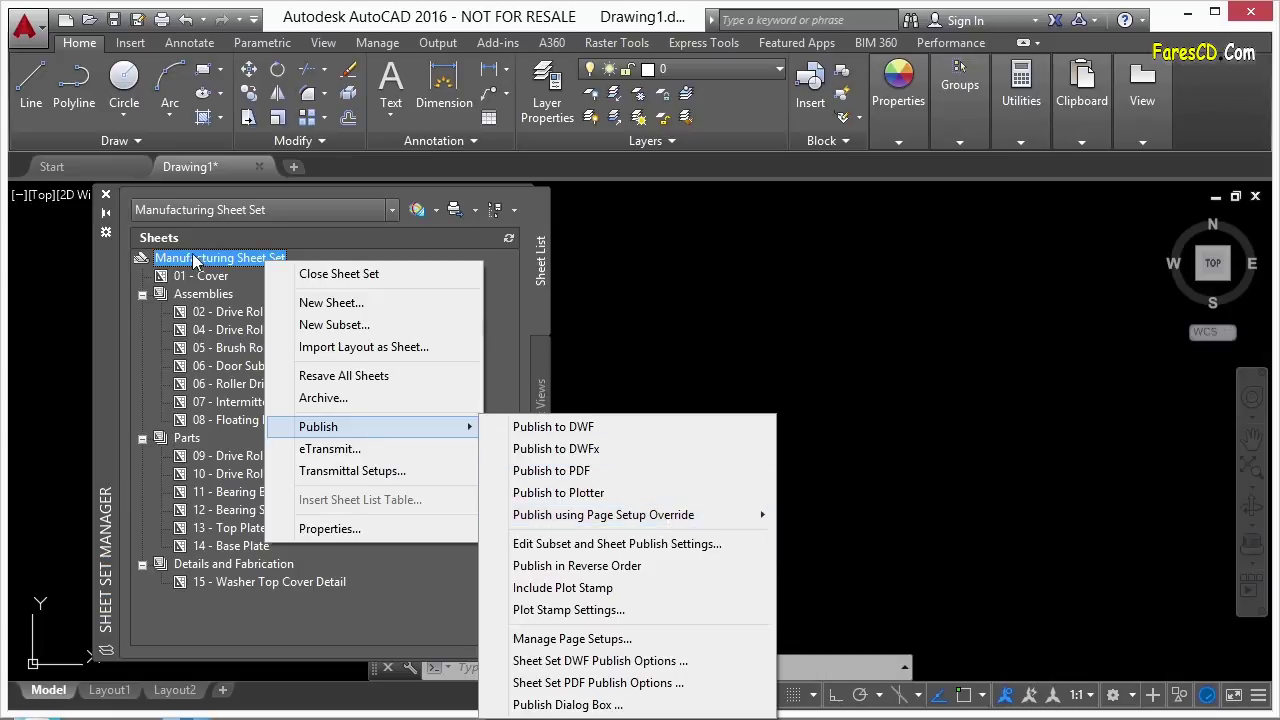
Inspect the page setup overrides file in the Manufacturing Sheet Set's properties and leave the properties without changes.
{"action": "left_click", "coordinate": [345, 529]}
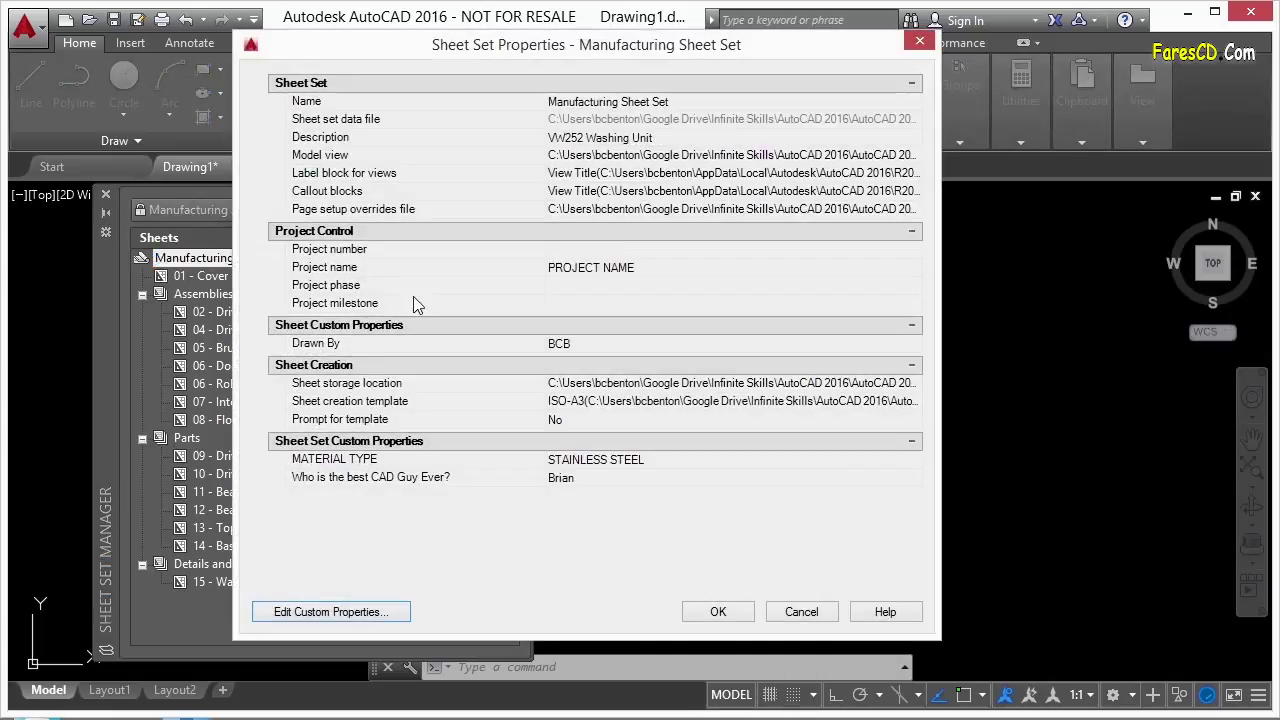
{"action": "left_click", "coordinate": [365, 210]}
{"action": "left_click", "coordinate": [748, 613]}
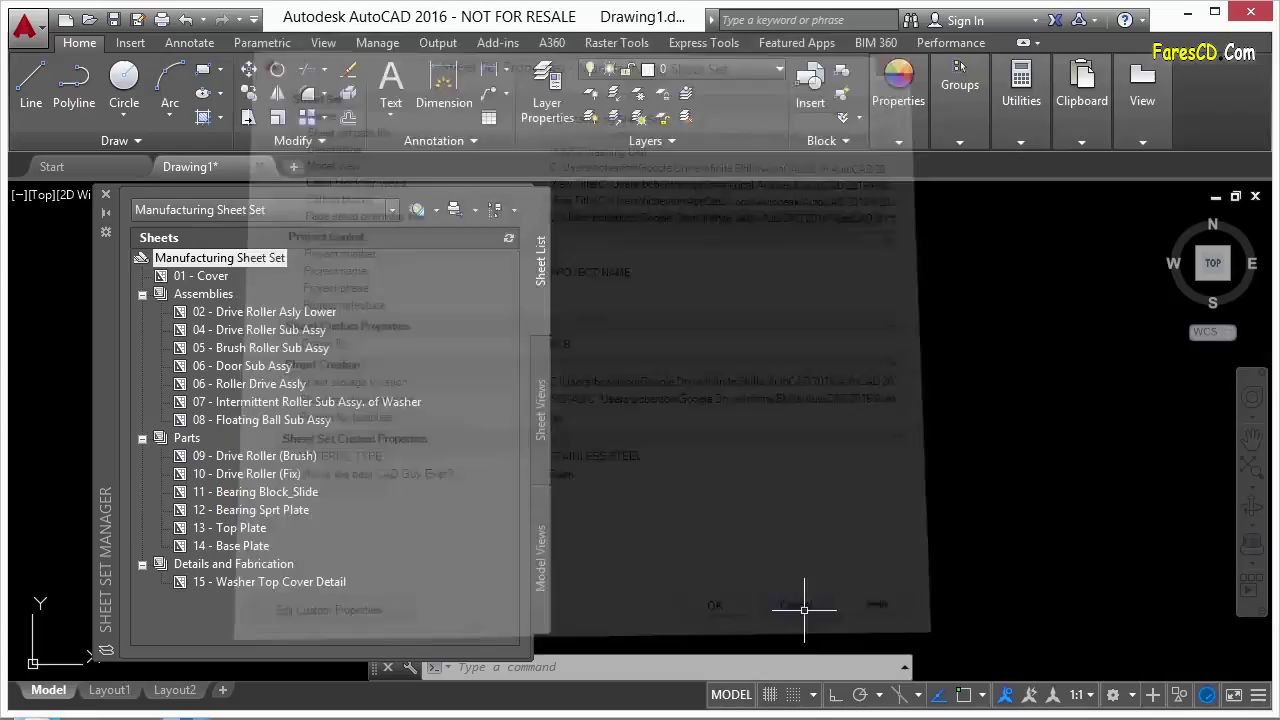
Publish the whole Manufacturing Sheet Set to PDF as Manufacturing Sheet Set.pdf in the Documents folder.
{"action": "right_click", "coordinate": [261, 258]}
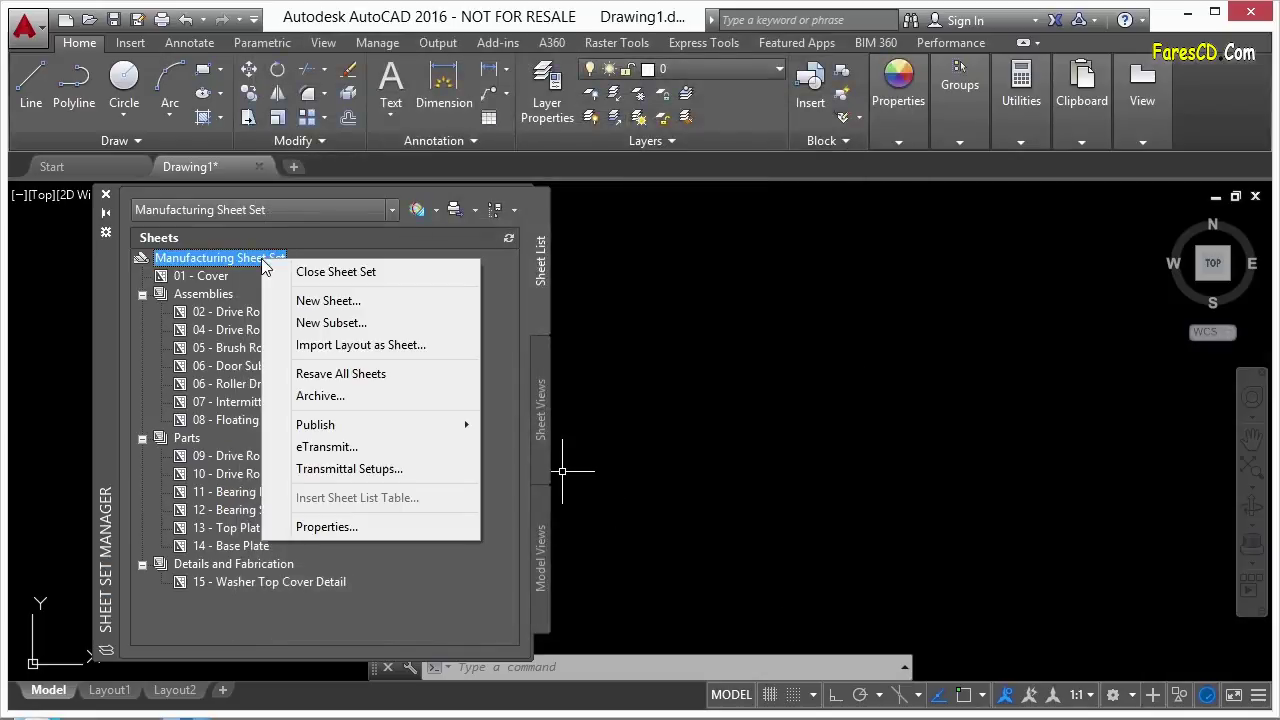
{"action": "mouse_move", "coordinate": [325, 436]}
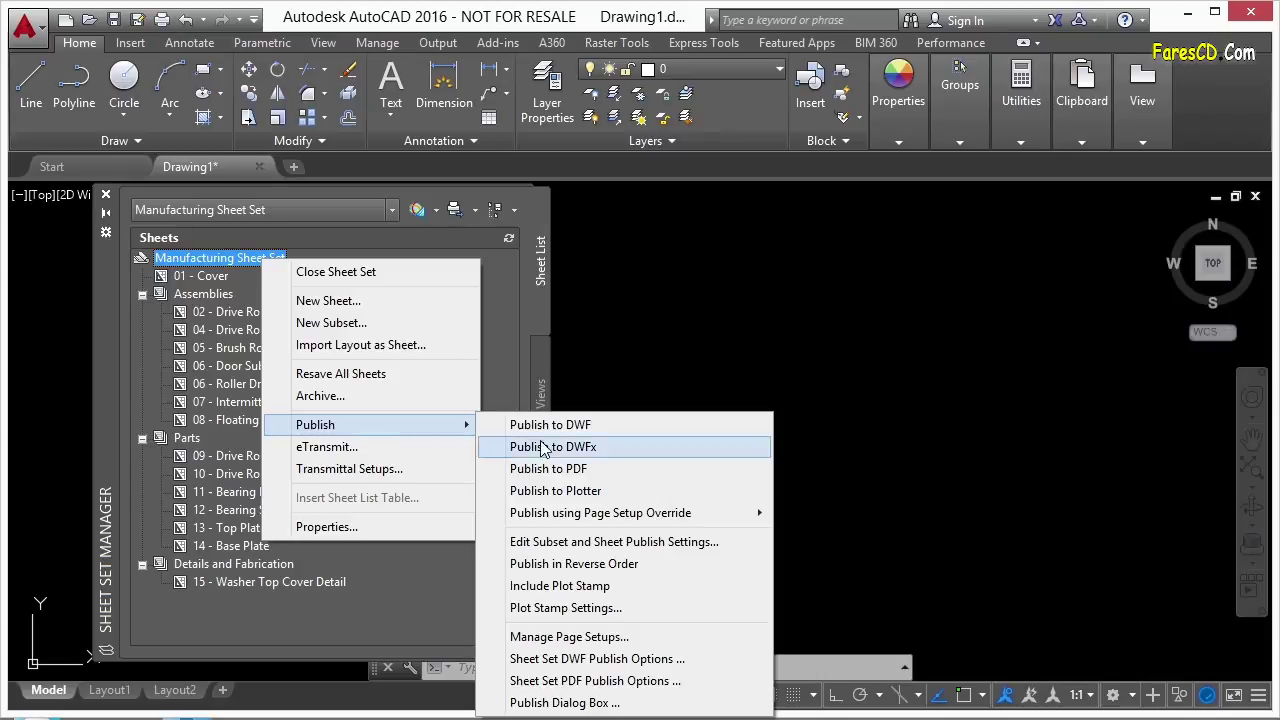
{"action": "left_click", "coordinate": [586, 471]}
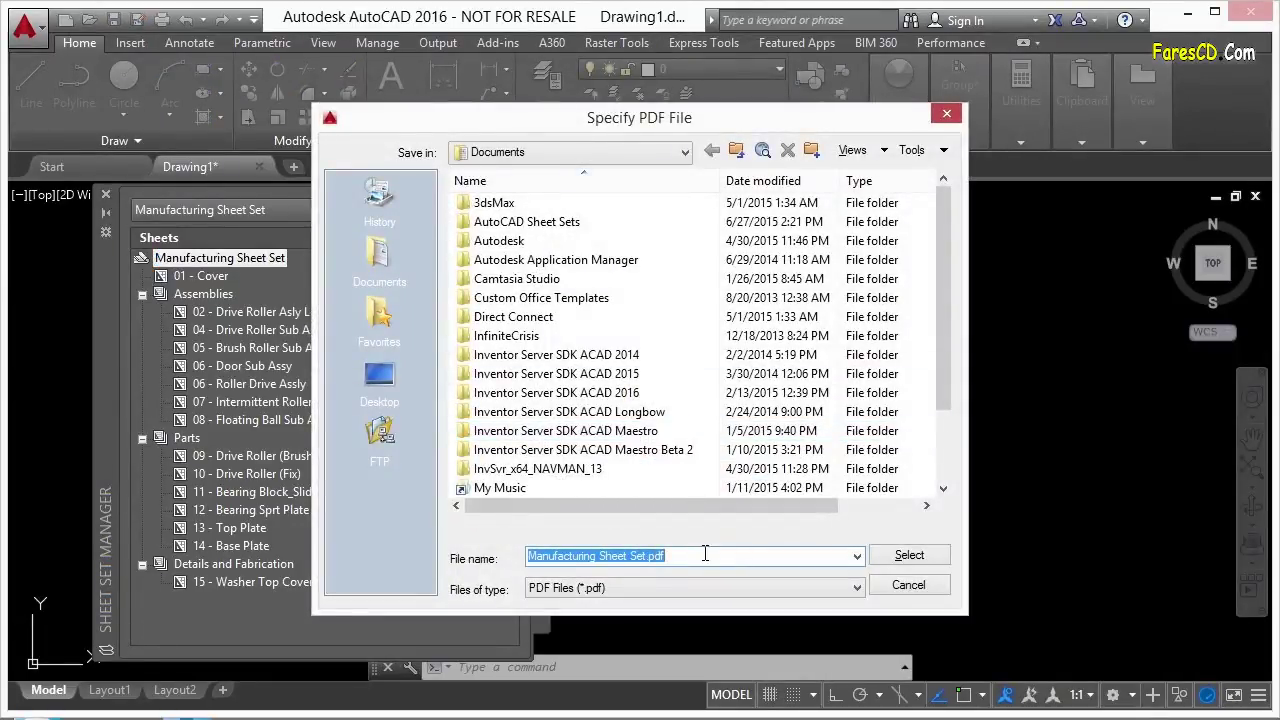
{"action": "left_click", "coordinate": [914, 558]}
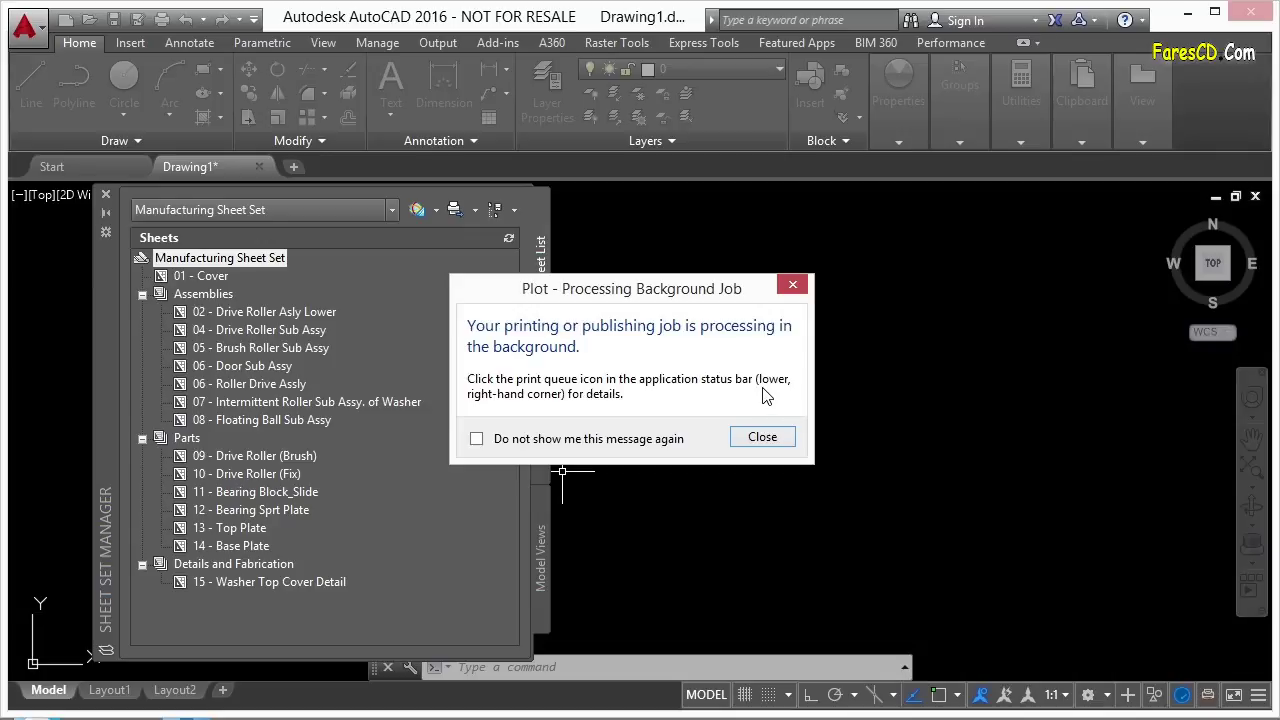
{"action": "left_click", "coordinate": [760, 440]}
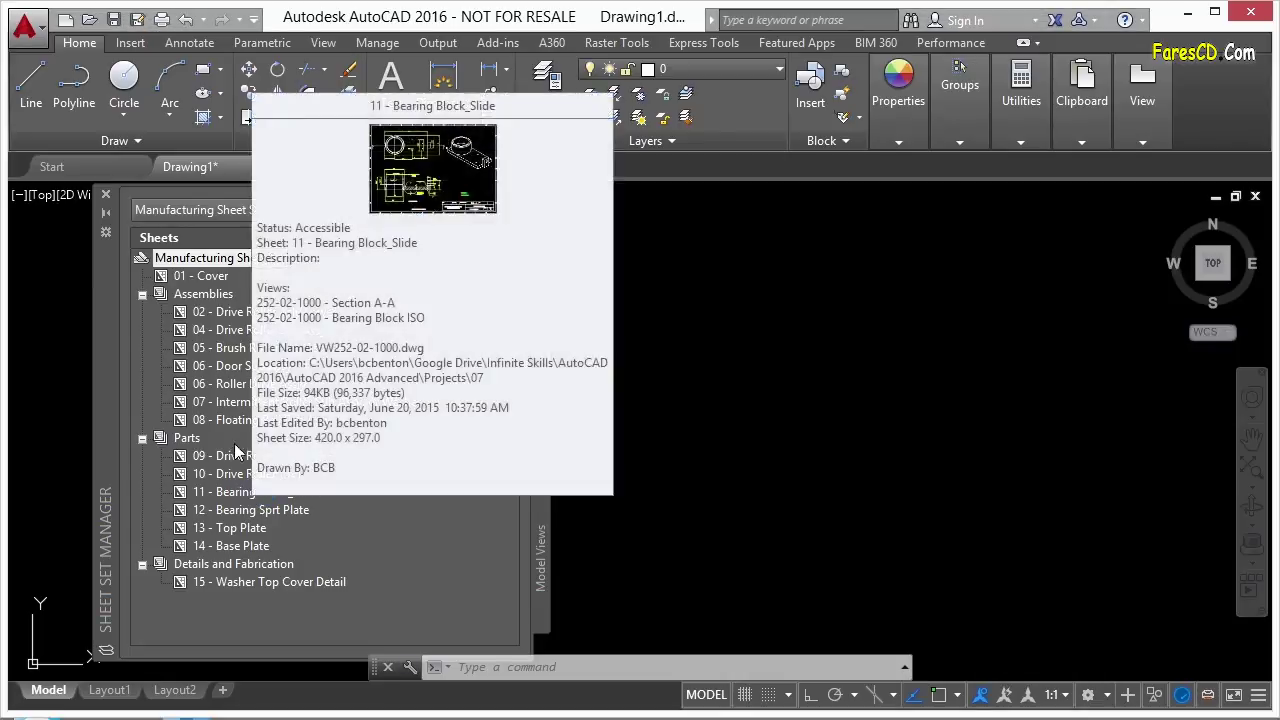
Set the Assemblies subset's publish option to Do Not Publish Sheets.
{"action": "left_click", "coordinate": [200, 295]}
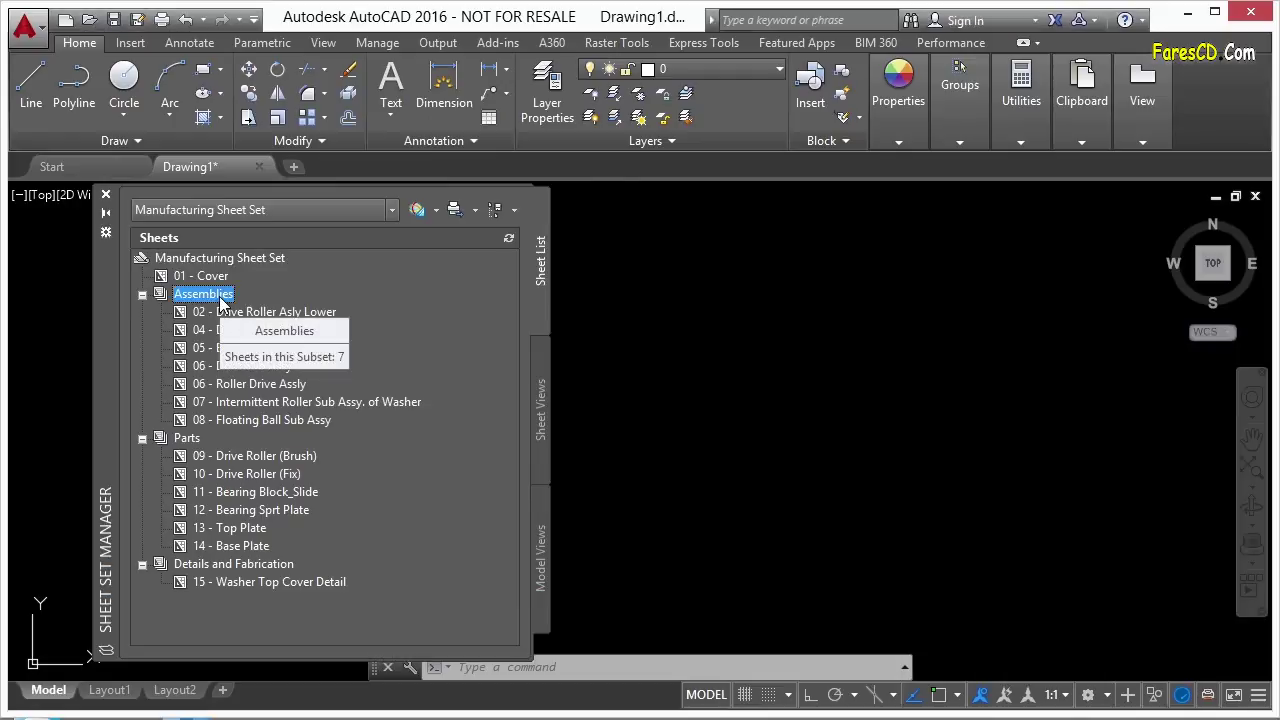
{"action": "right_click", "coordinate": [197, 299]}
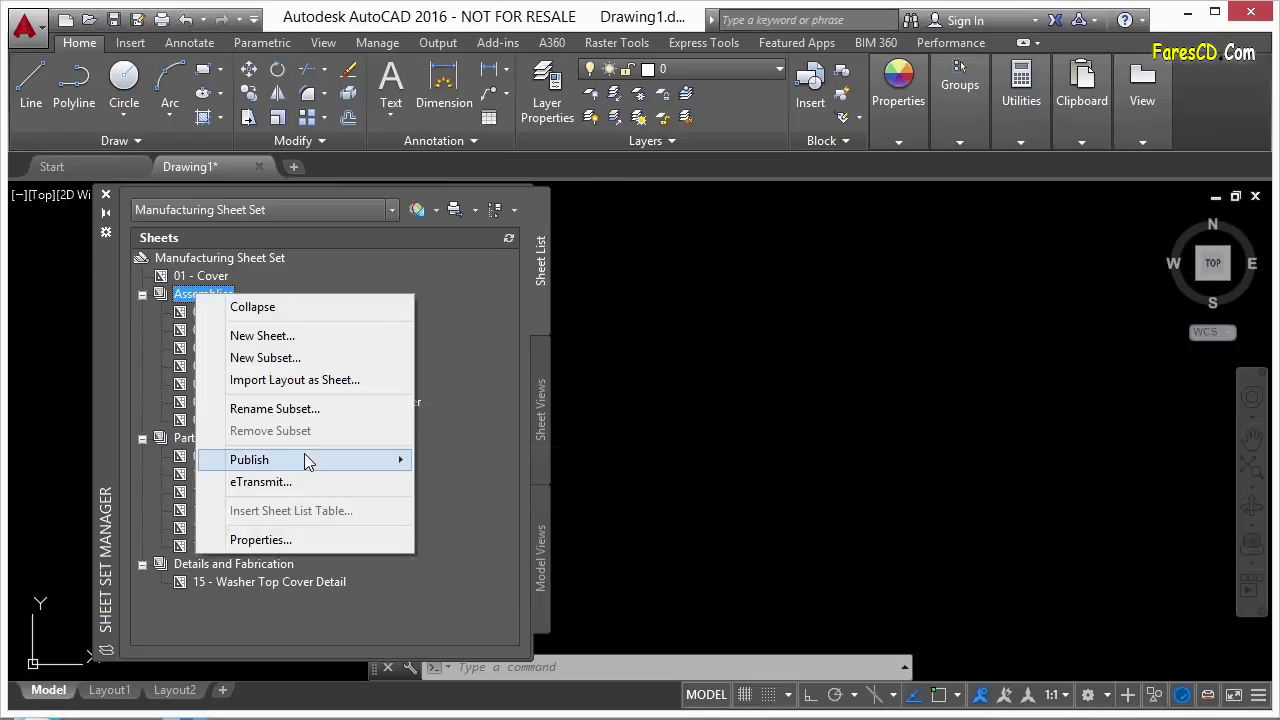
{"action": "mouse_move", "coordinate": [303, 462]}
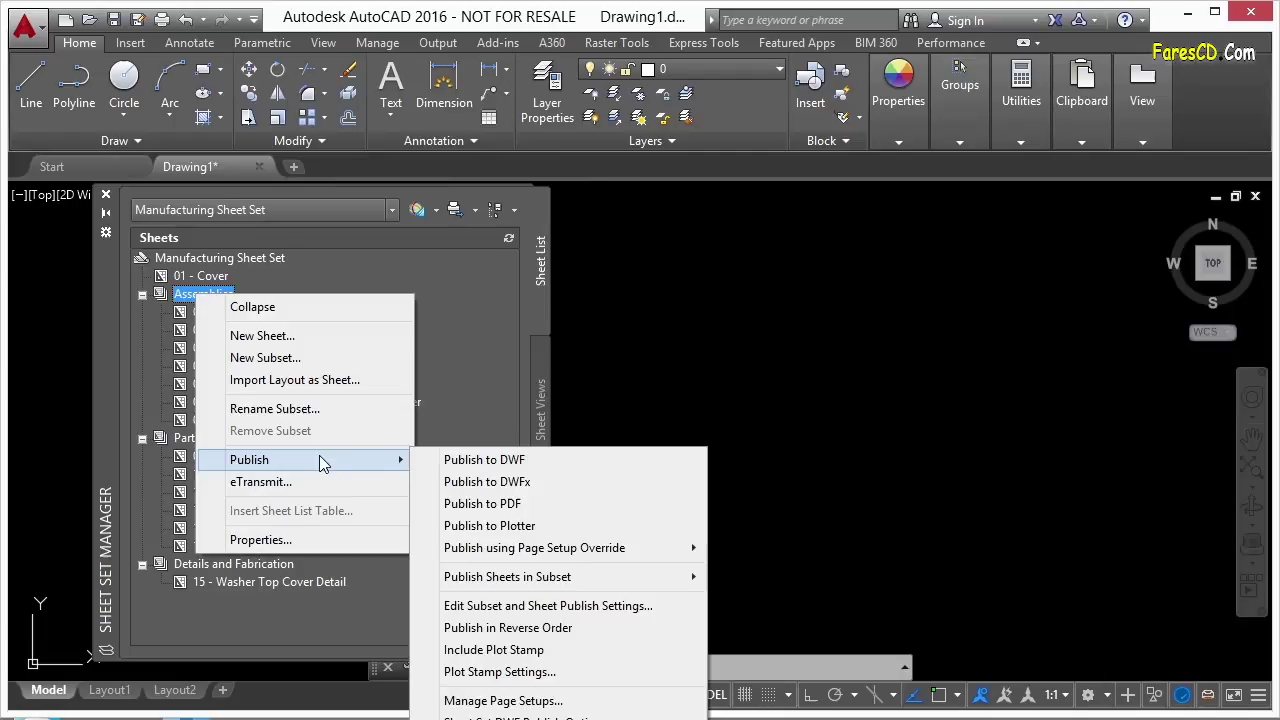
{"action": "mouse_move", "coordinate": [537, 585]}
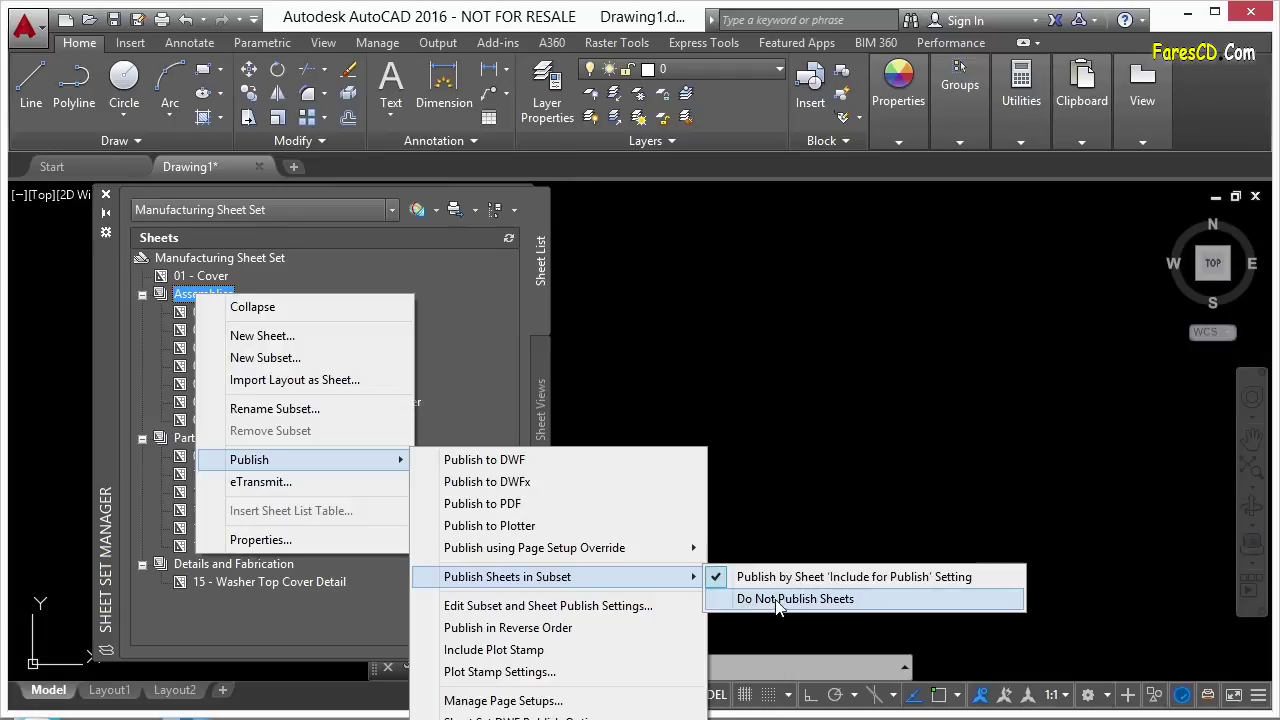
{"action": "left_click", "coordinate": [744, 600]}
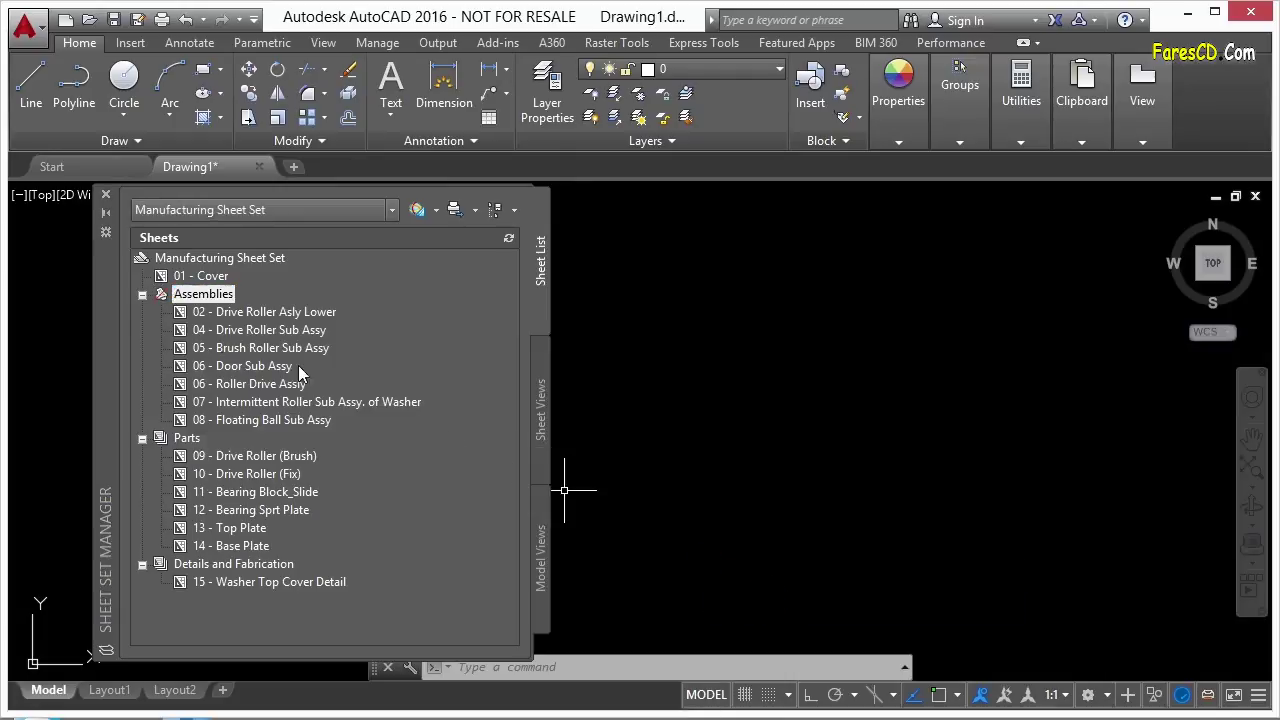
{"action": "mouse_move", "coordinate": [167, 305]}
{"action": "left_click", "coordinate": [248, 259]}
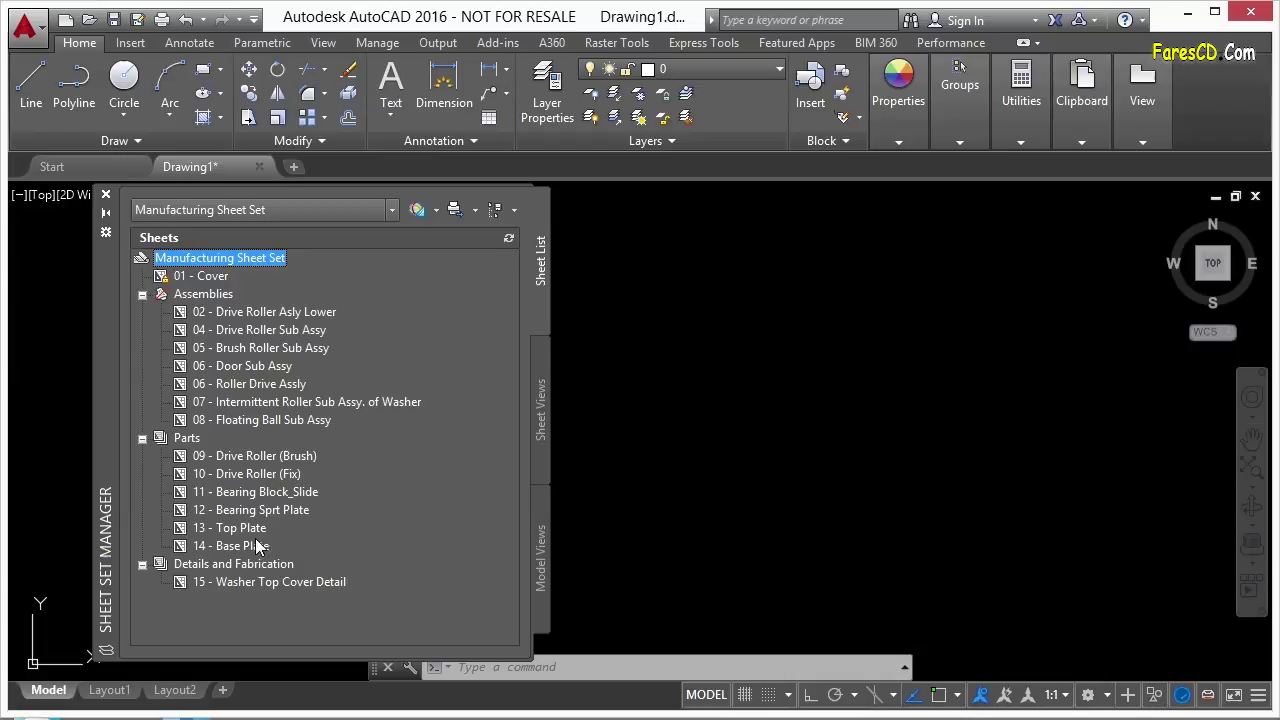
{"action": "mouse_move", "coordinate": [200, 301]}
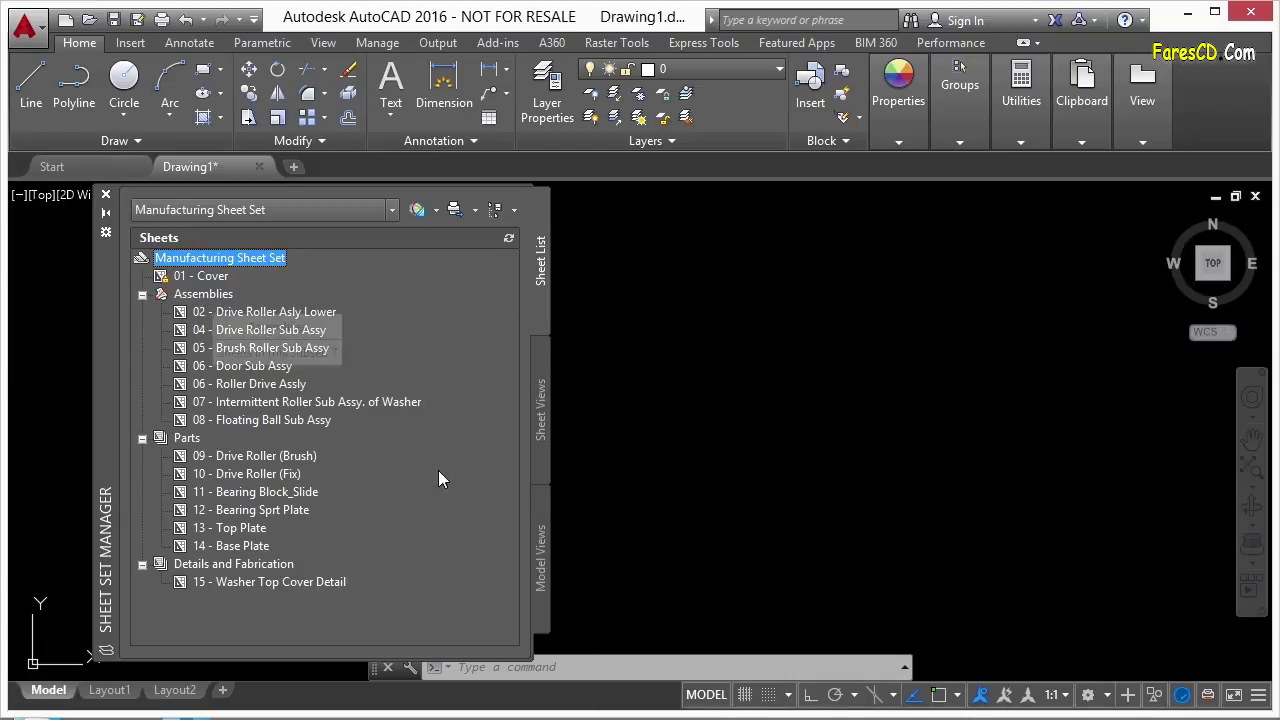
{"action": "mouse_move", "coordinate": [478, 486]}
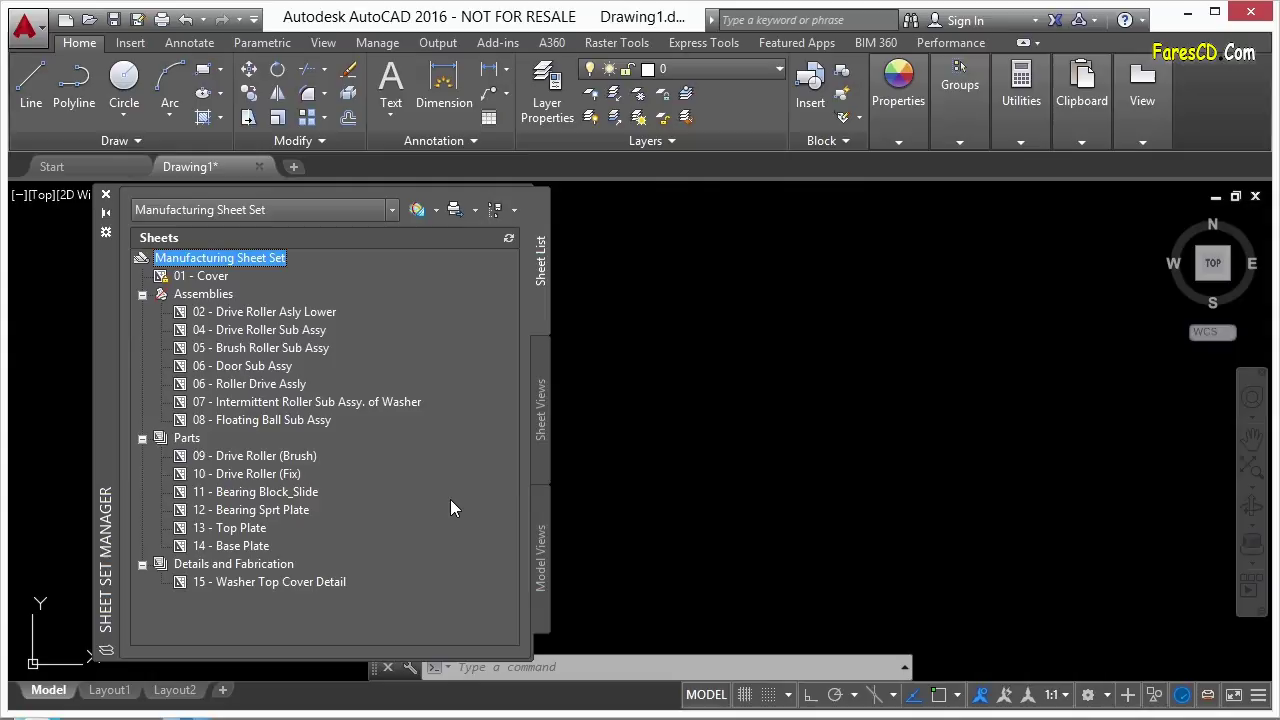
Restore the Assemblies subset to Publish by Sheet 'Include for Publish' Setting.
{"action": "right_click", "coordinate": [203, 295]}
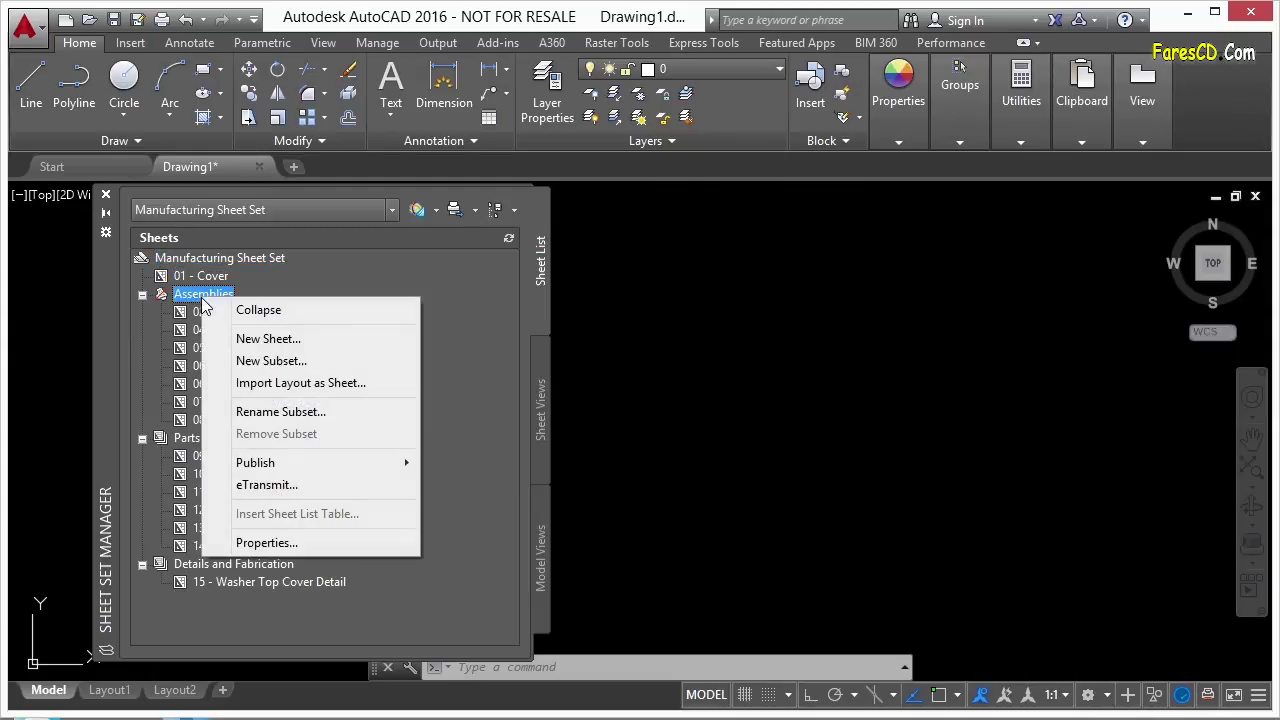
{"action": "mouse_move", "coordinate": [290, 464]}
{"action": "left_click", "coordinate": [714, 491]}
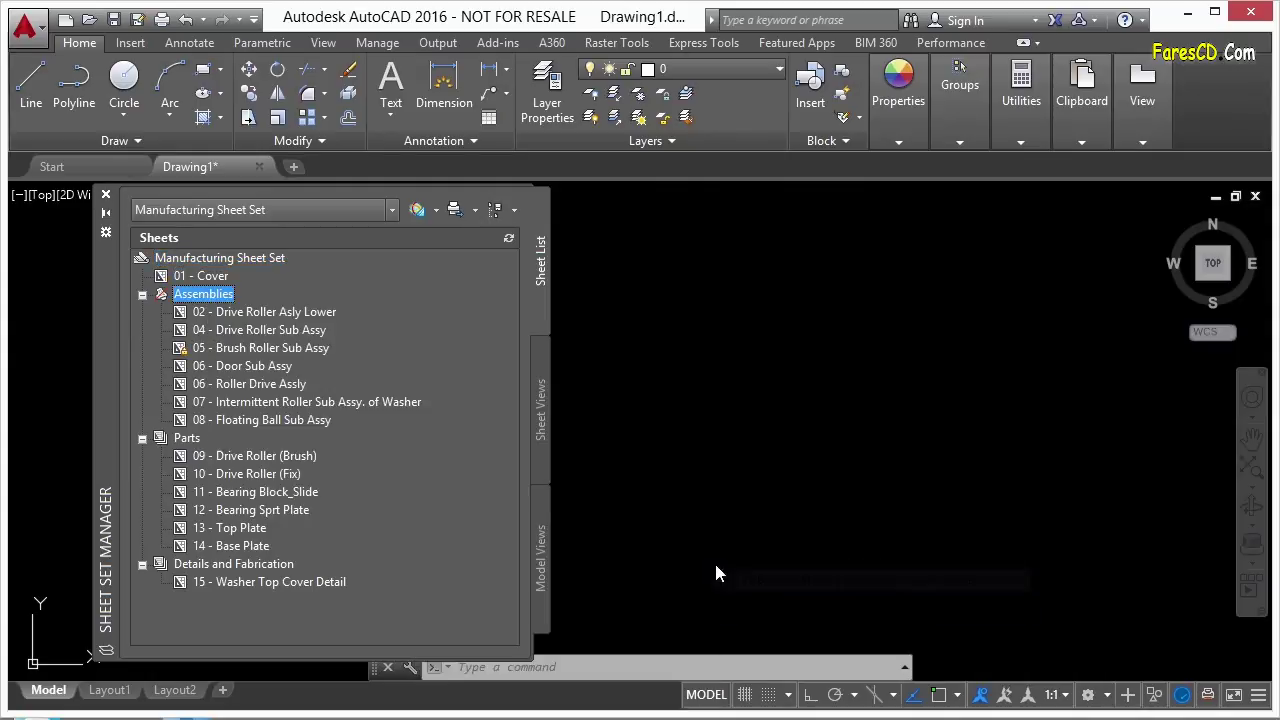
Set Include for Publish to No for sheet 02 - Drive Roller Asly Lower in the Assemblies subset.
{"action": "right_click", "coordinate": [262, 318]}
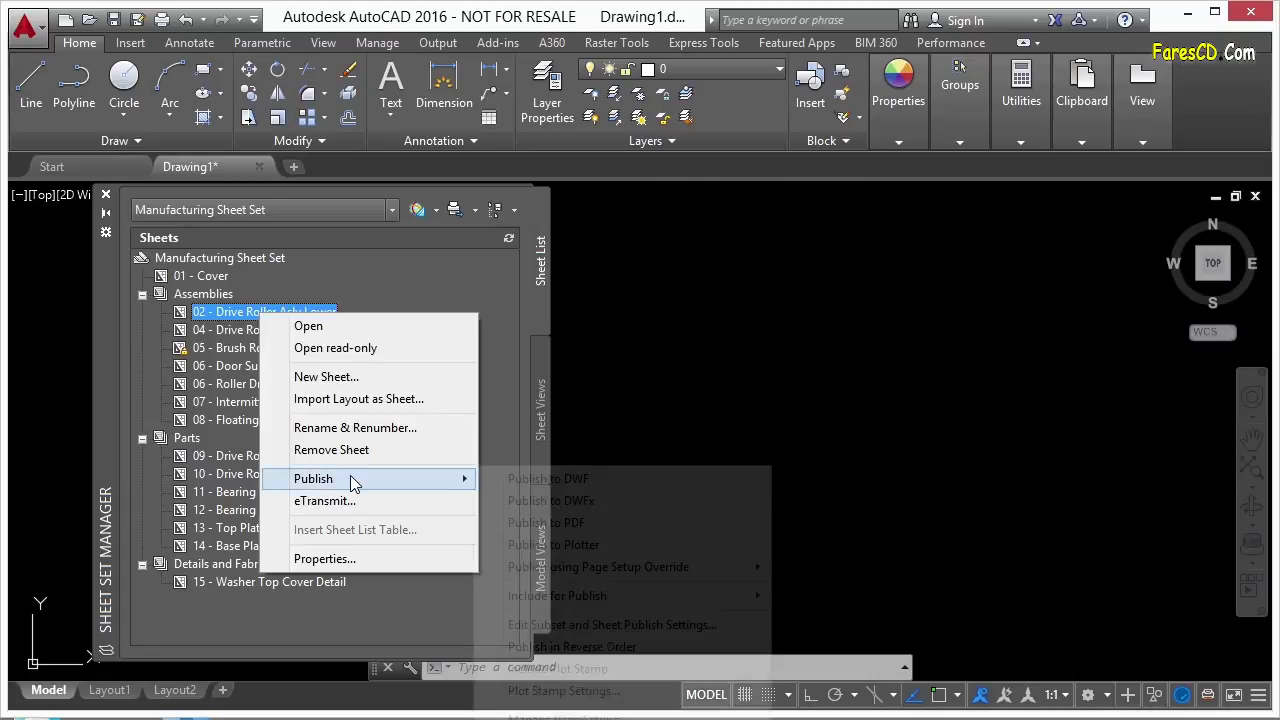
{"action": "mouse_move", "coordinate": [335, 485]}
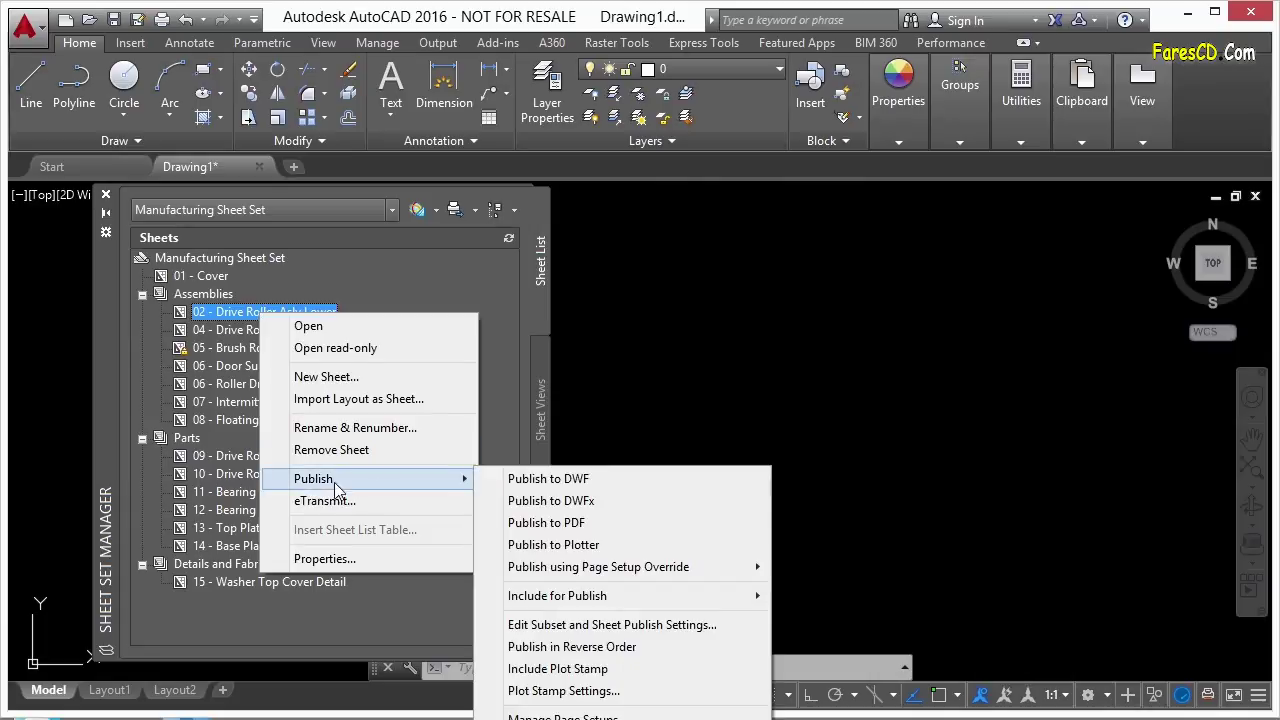
{"action": "mouse_move", "coordinate": [568, 600]}
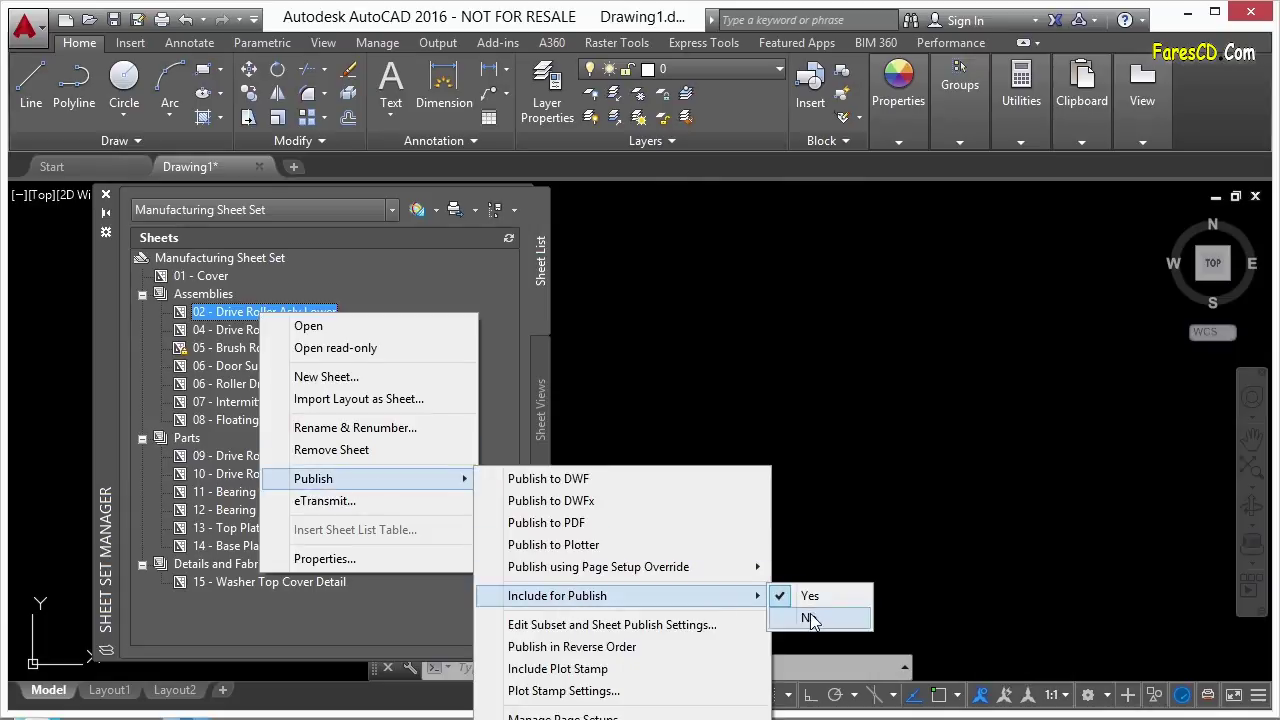
{"action": "left_click", "coordinate": [808, 598]}
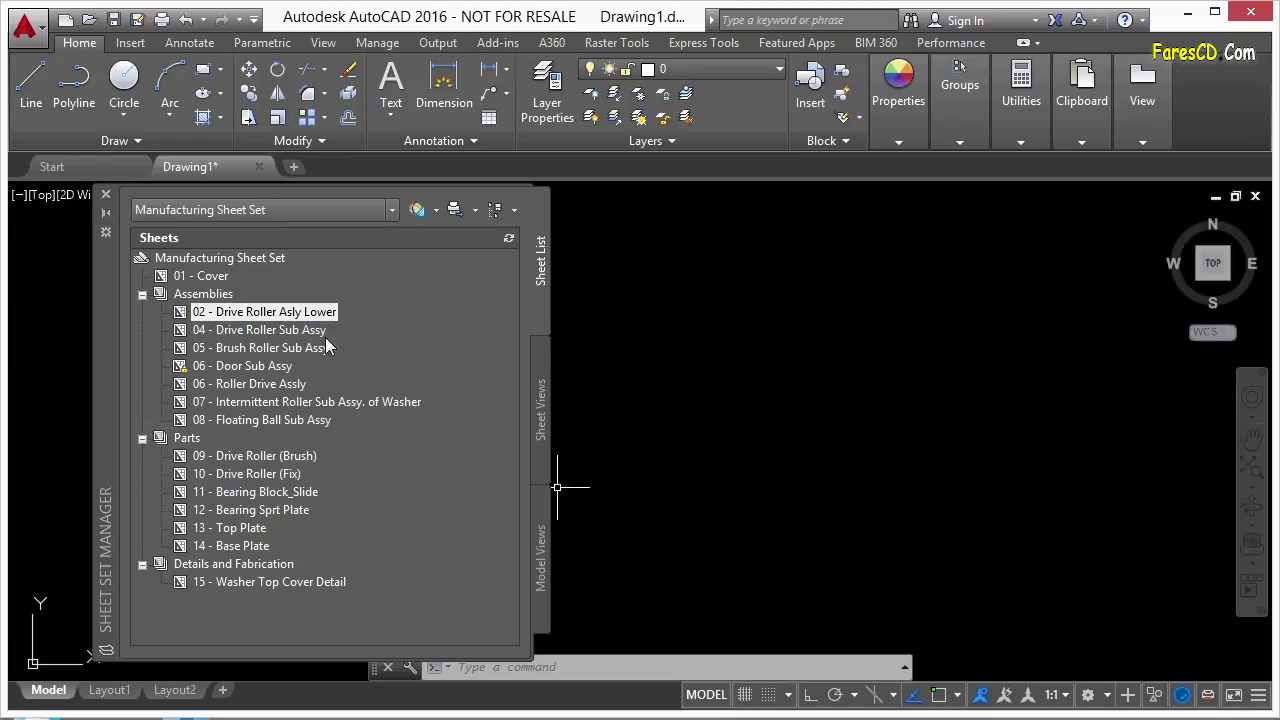
Set Include for Publish back to Yes for sheet 02 - Drive Roller Asly Lower.
{"action": "right_click", "coordinate": [307, 316]}
{"action": "mouse_move", "coordinate": [440, 482]}
{"action": "mouse_move", "coordinate": [700, 291]}
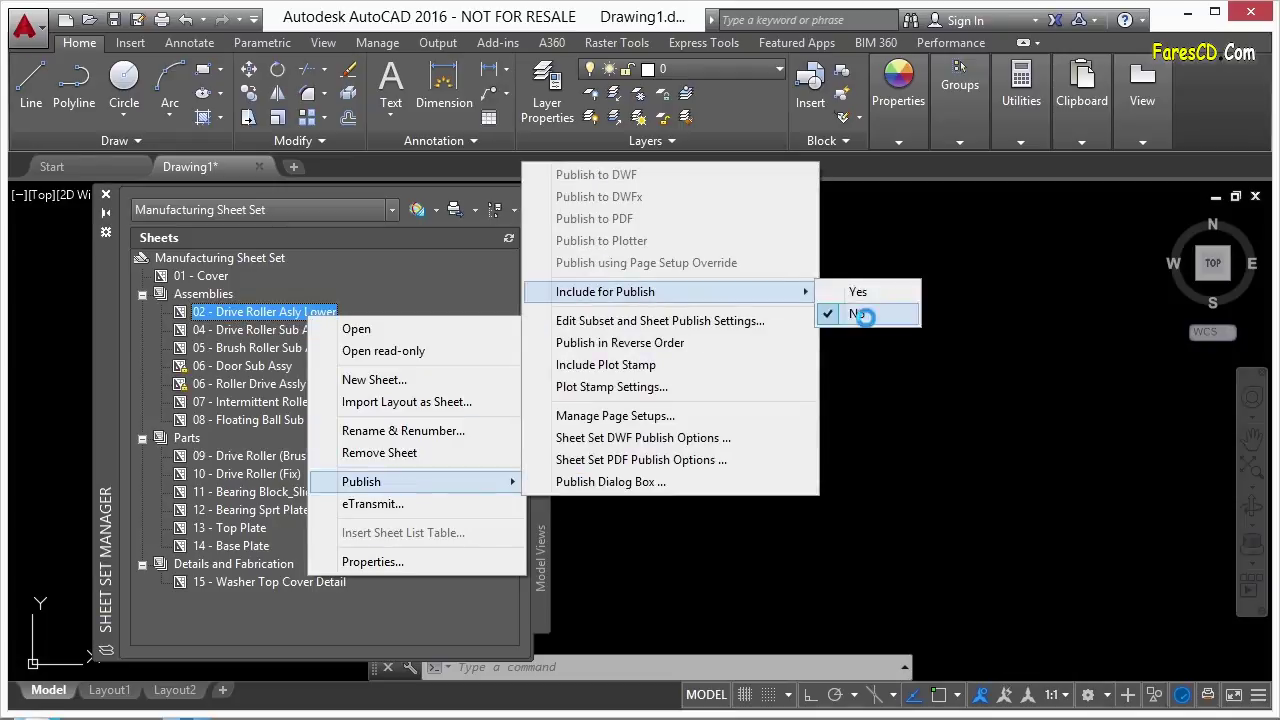
{"action": "left_click", "coordinate": [860, 314]}
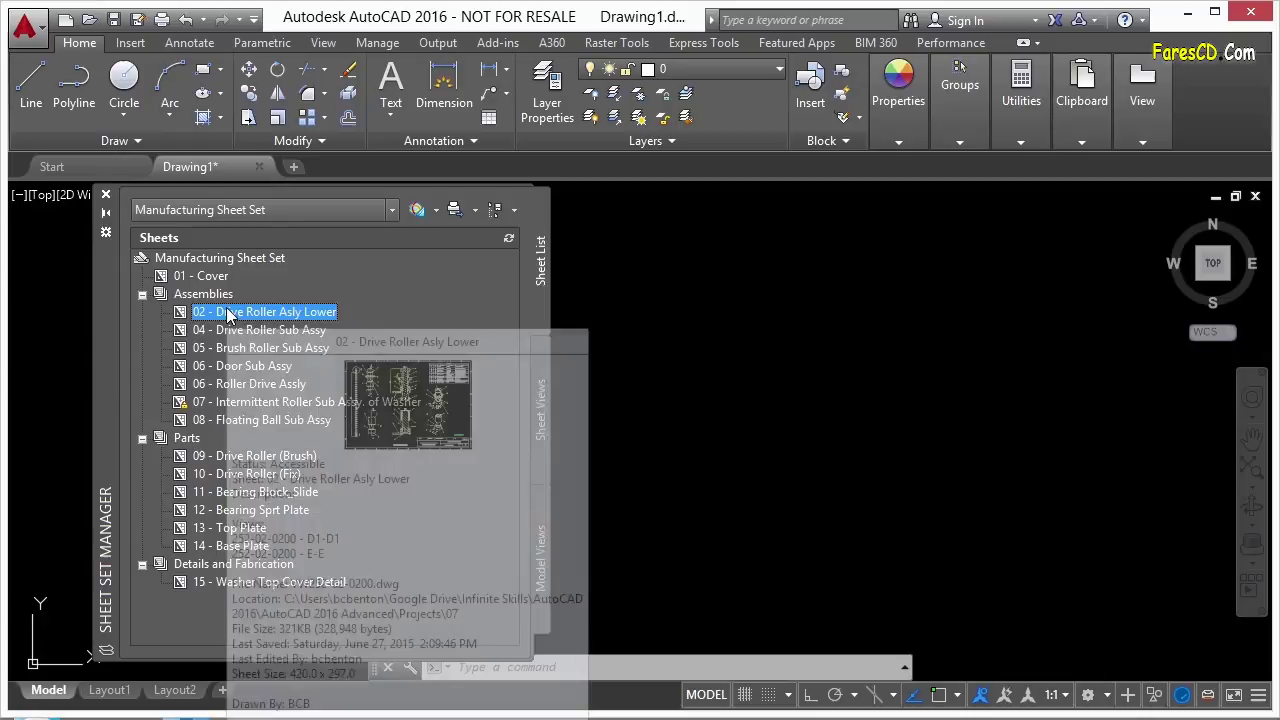
{"action": "left_click_drag", "start_coordinate": [203, 294], "coordinate": [389, 426]}
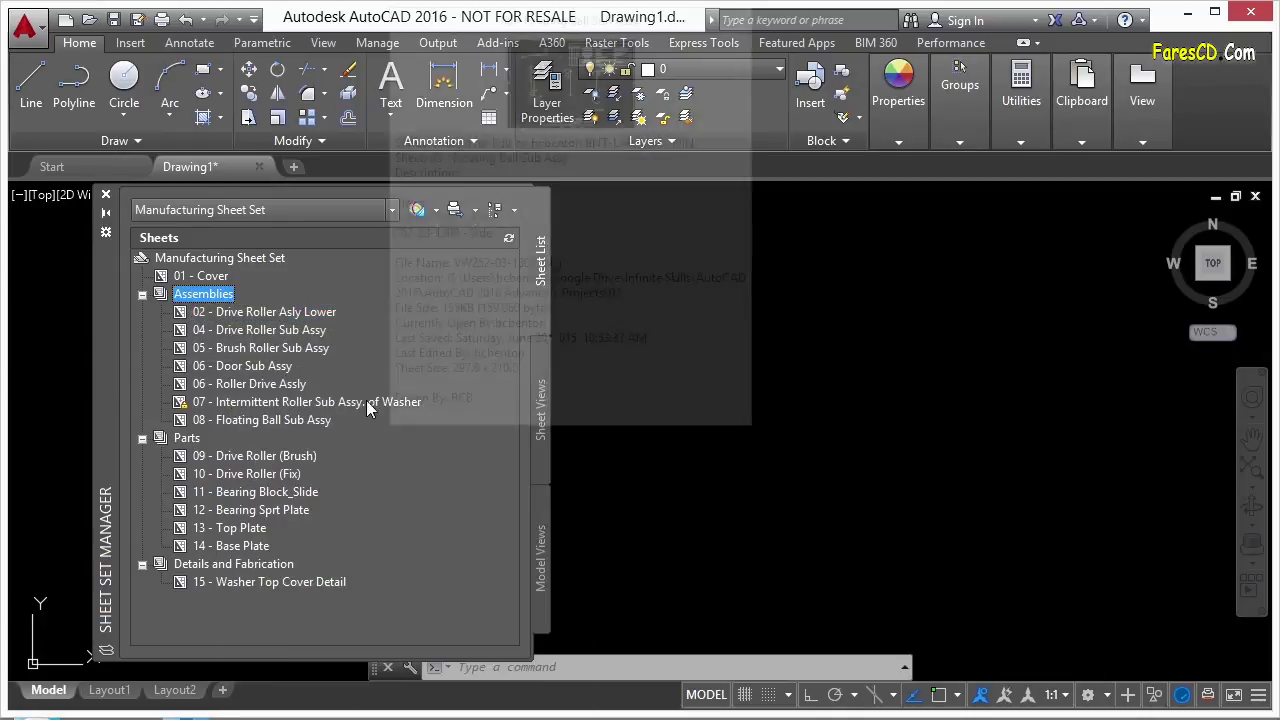
Turn Include for Publish to Yes for sheet 02 - Drive Roller Asly Lower in the Assemblies subset.
{"action": "left_click", "coordinate": [305, 313]}
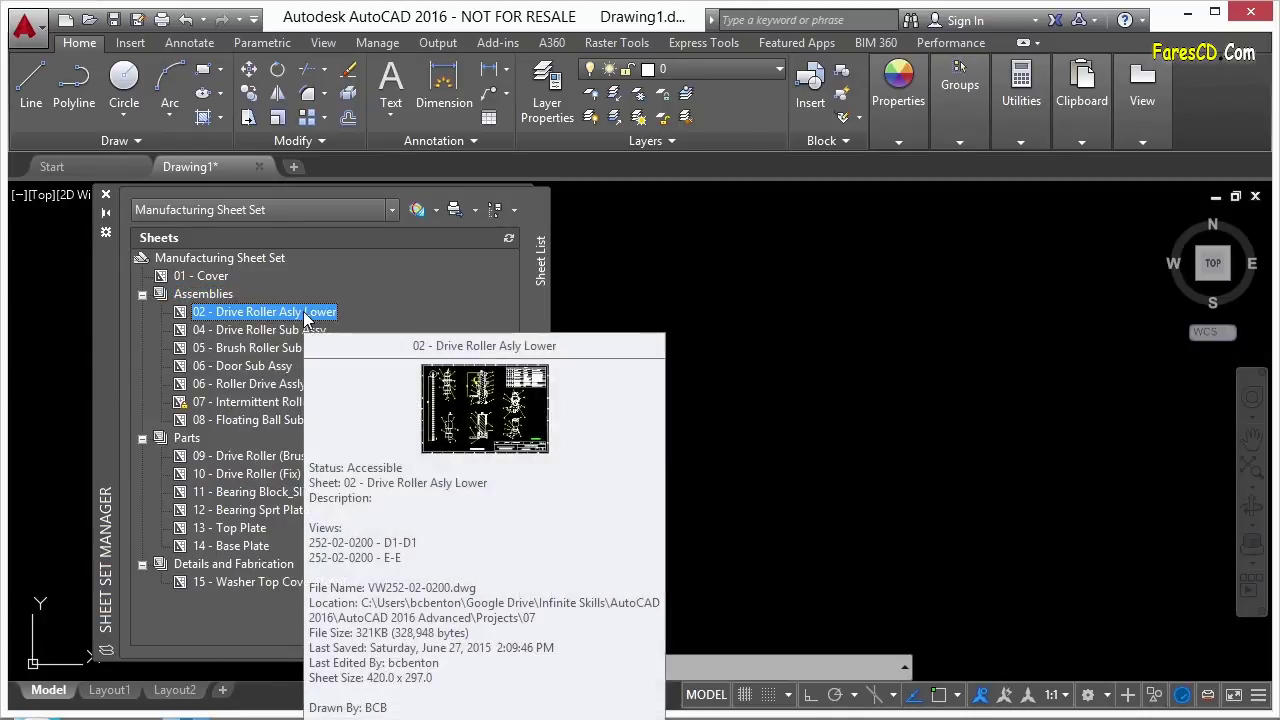
{"action": "right_click", "coordinate": [306, 314]}
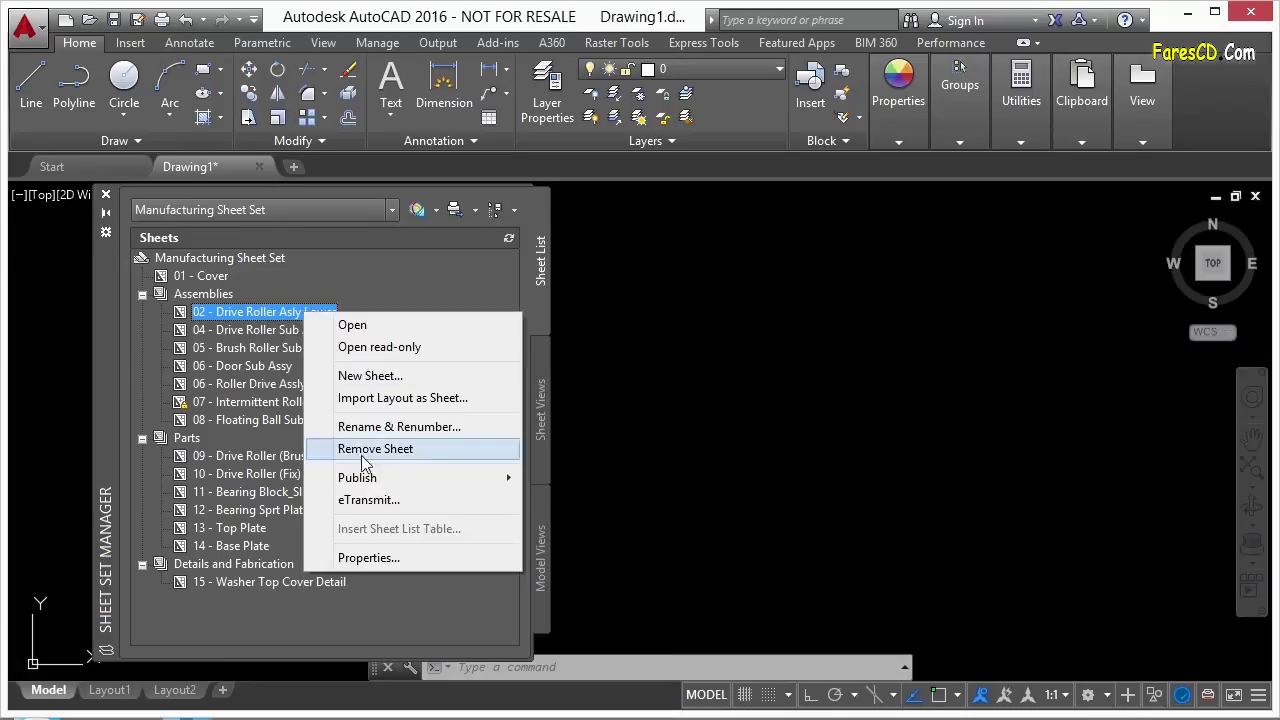
{"action": "mouse_move", "coordinate": [371, 482]}
{"action": "mouse_move", "coordinate": [660, 596]}
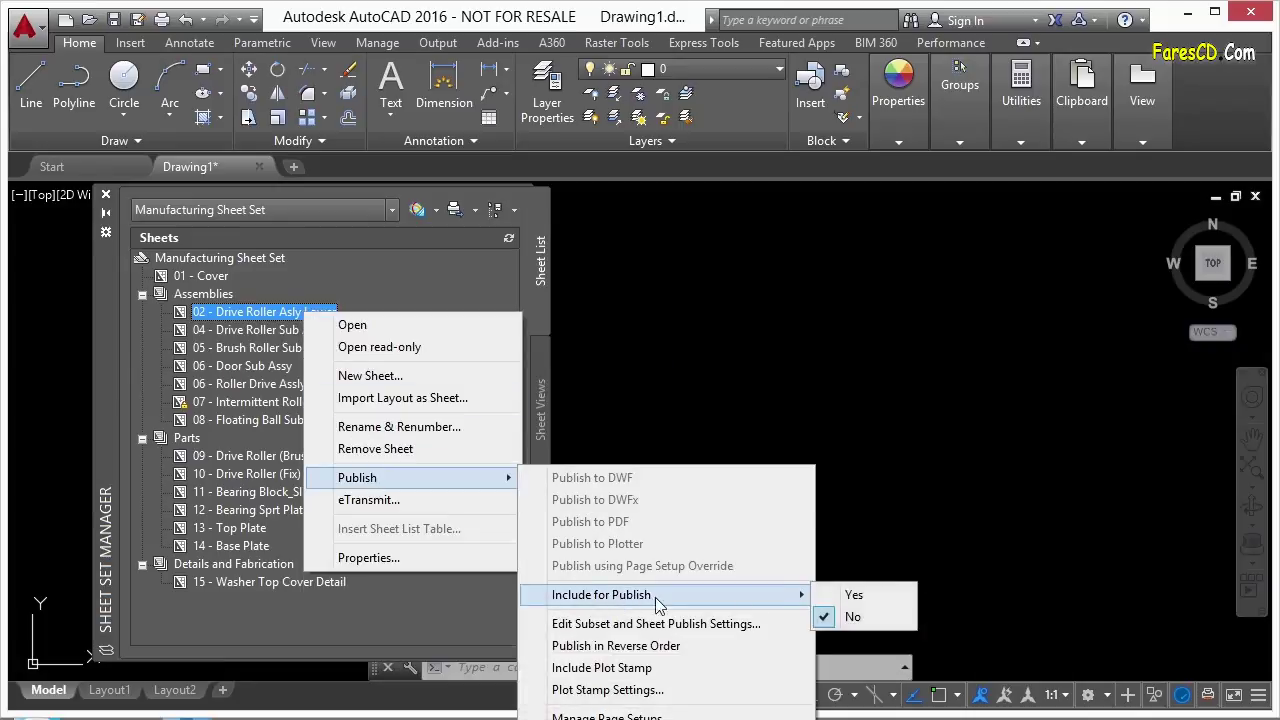
{"action": "left_click", "coordinate": [832, 596]}
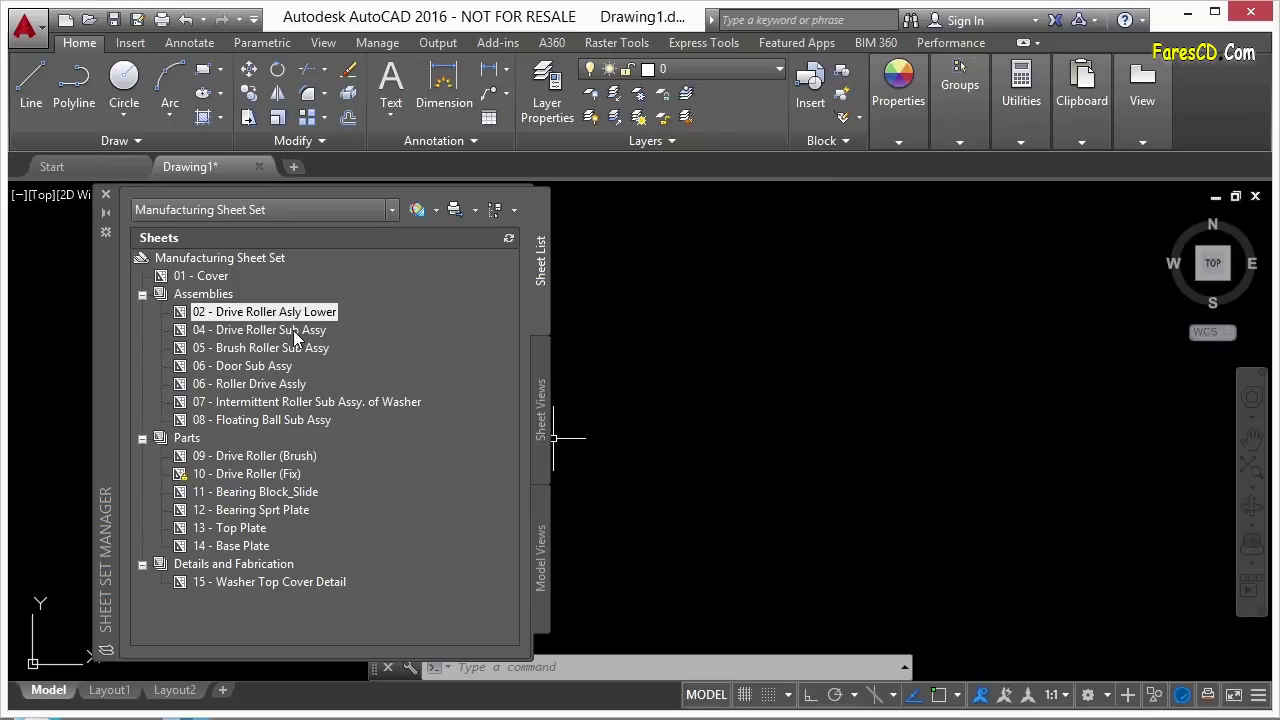
Select sheets 01 - Cover, 02 - Drive Roller Asly Lower, 06 - Roller Drive Assly, 10 - Drive Roller (Fix), 13 - Top Plate and 15 - Washer Top Cover Detail together.
{"action": "left_click", "coordinate": [214, 276]}
{"action": "left_click", "coordinate": [240, 313], "text": "ctrl"}
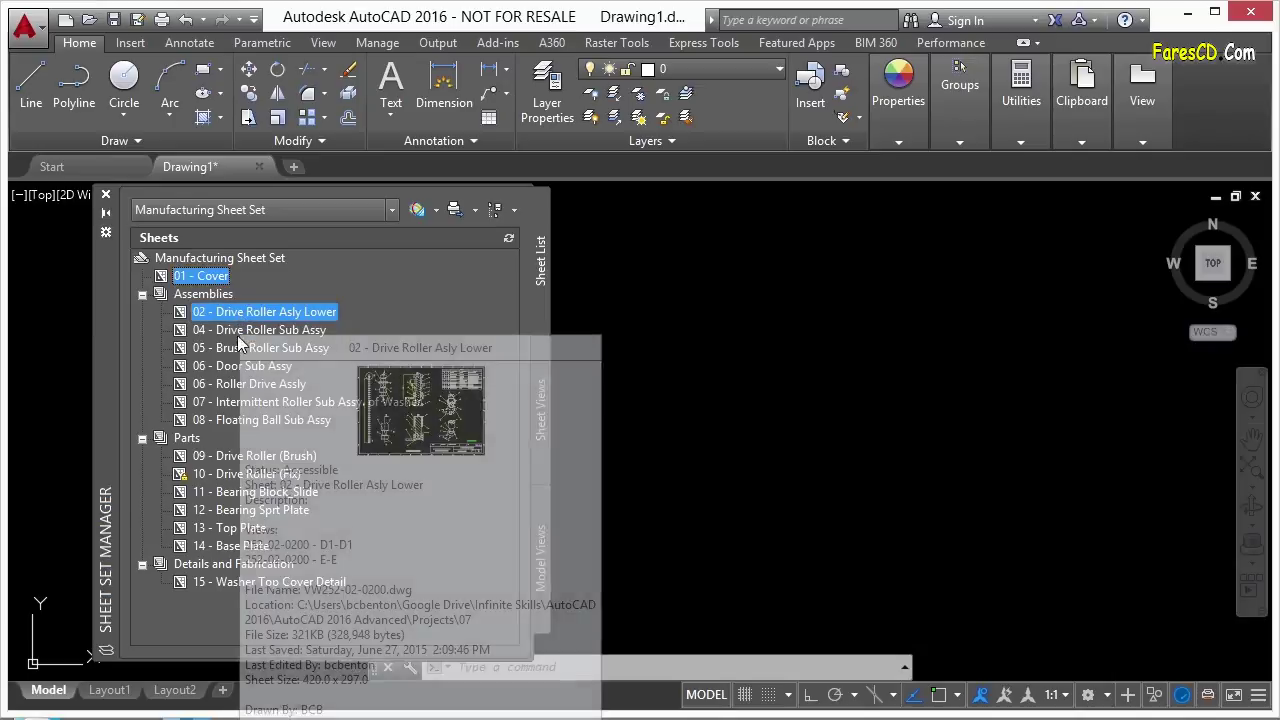
{"action": "left_click", "coordinate": [222, 386], "text": "ctrl"}
{"action": "left_click", "coordinate": [240, 474], "text": "ctrl"}
{"action": "left_click", "coordinate": [245, 528], "text": "ctrl"}
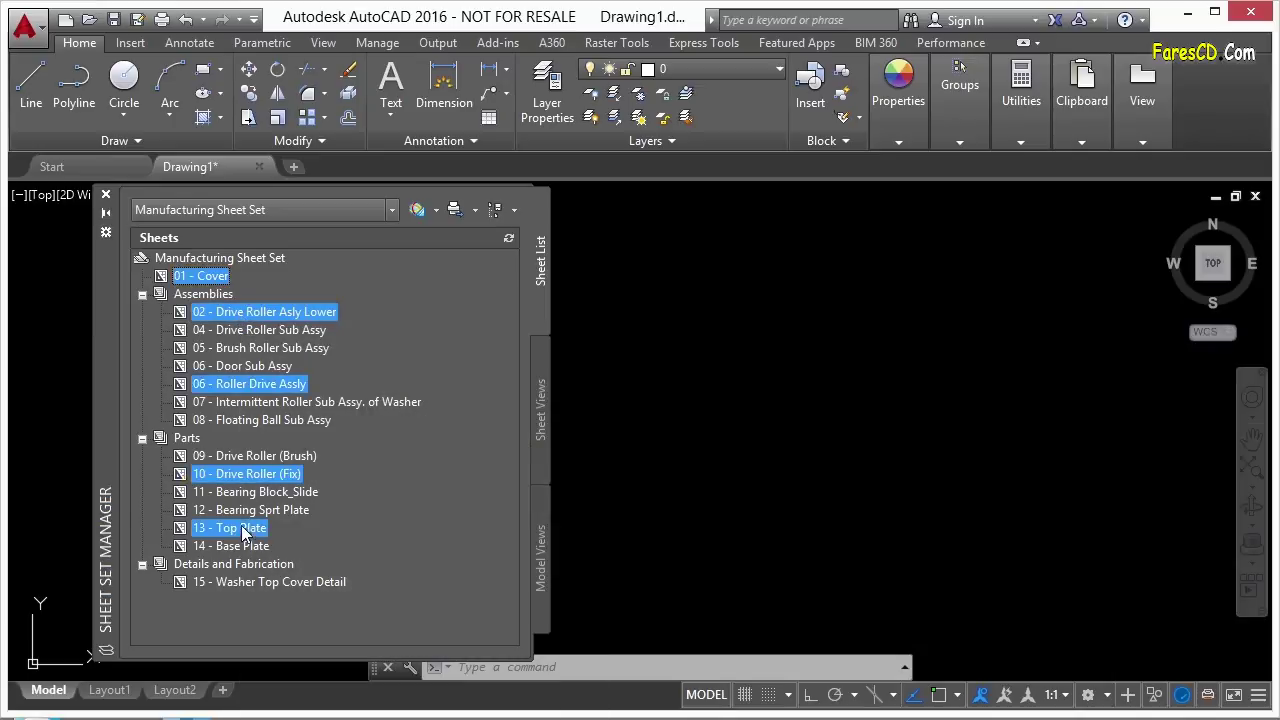
{"action": "left_click", "coordinate": [235, 582], "text": "ctrl"}
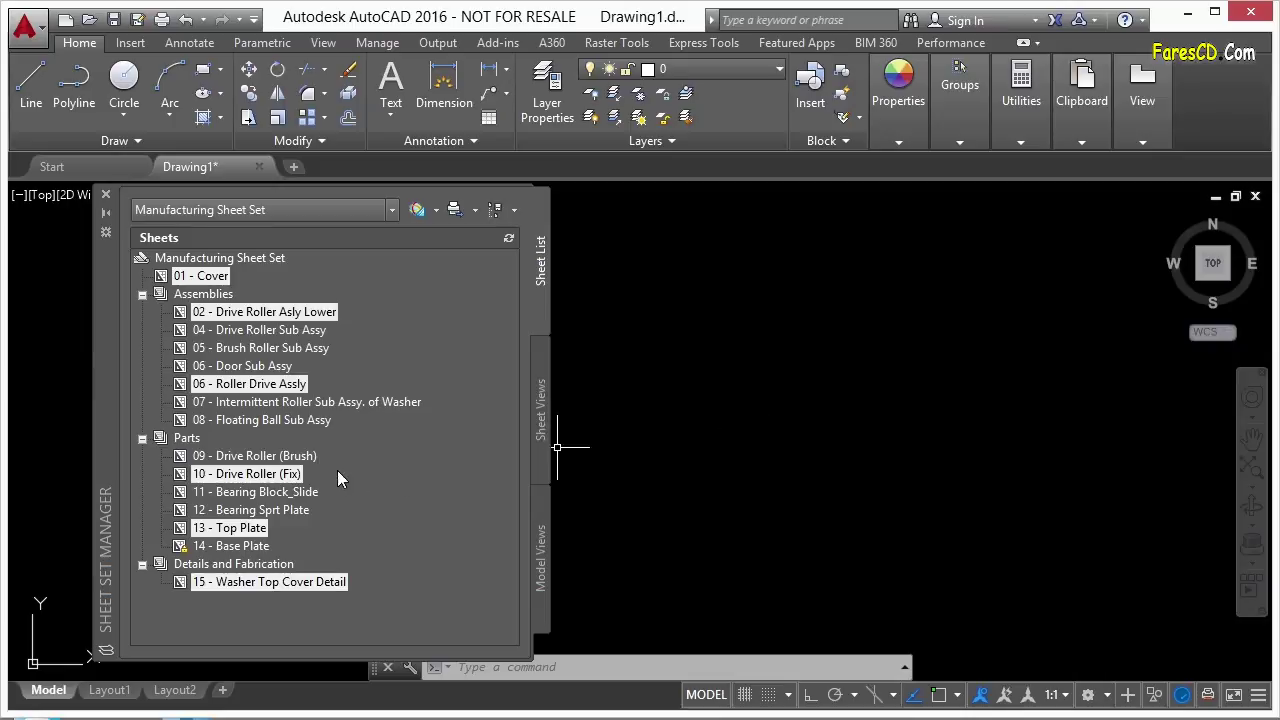
Review the details of the Setup1 and ISOA3 page setups in the sheet set's Page Setup Manager and close it.
{"action": "right_click", "coordinate": [289, 377]}
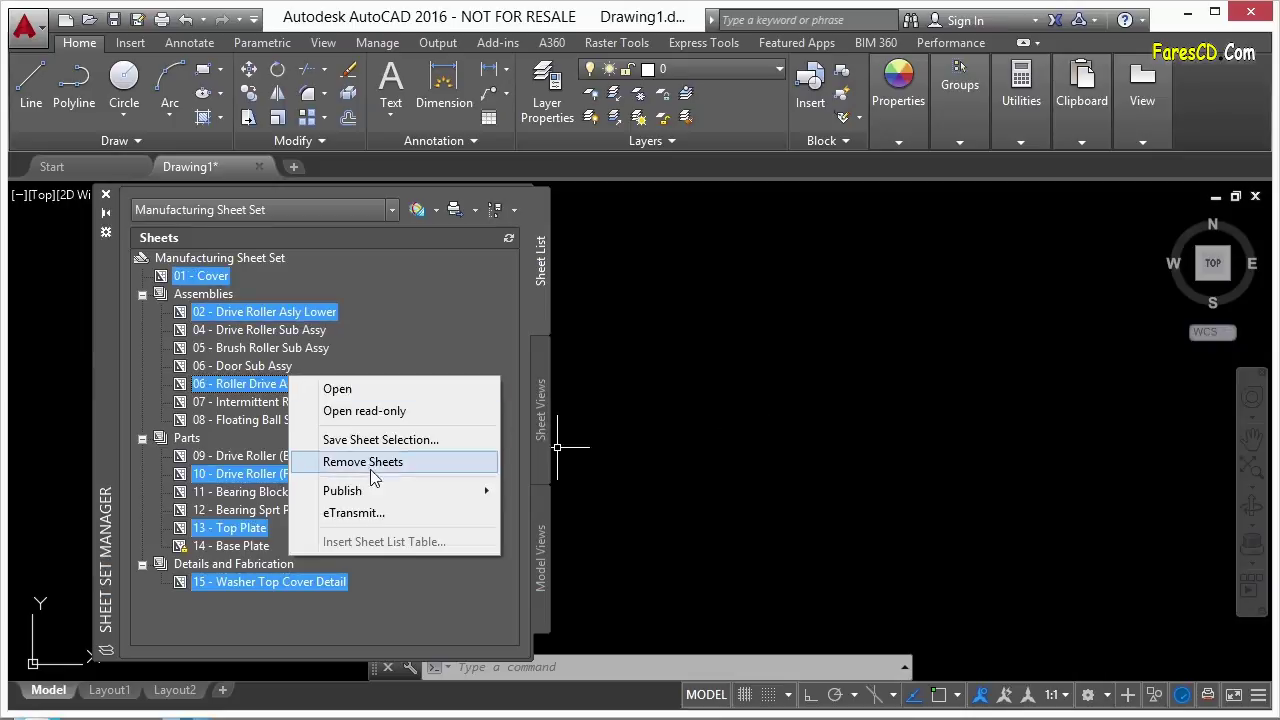
{"action": "mouse_move", "coordinate": [367, 497]}
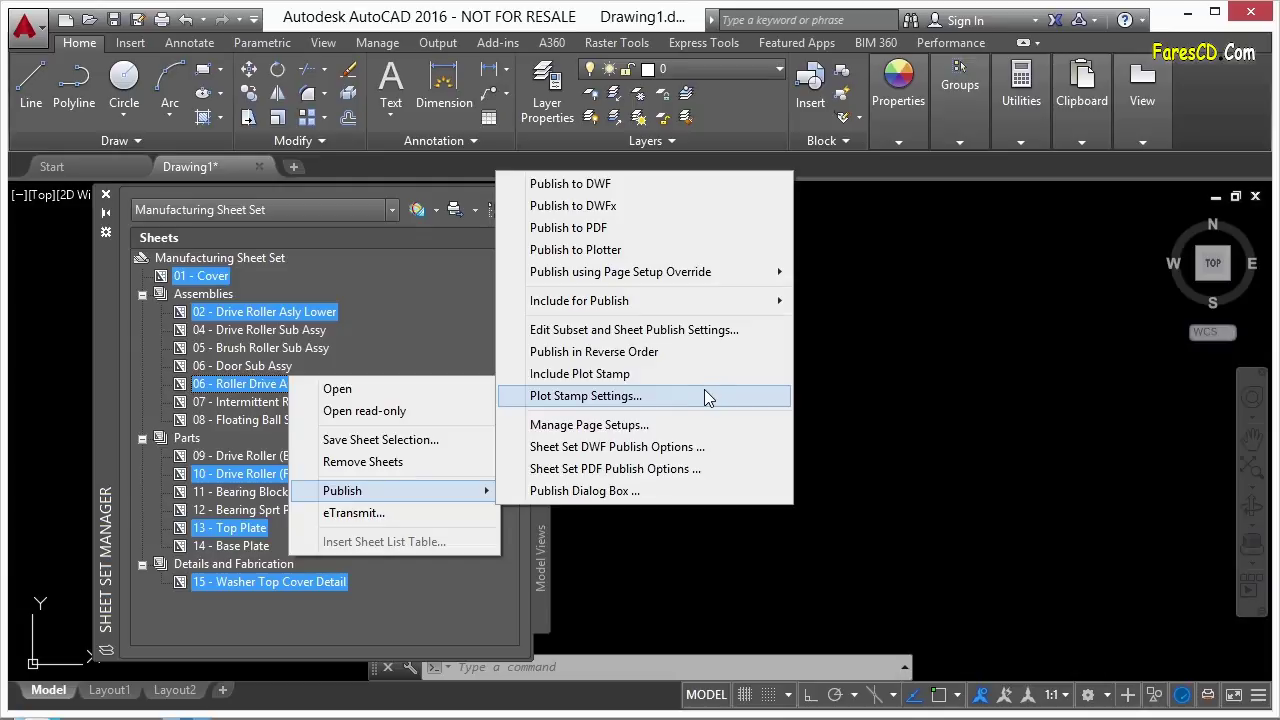
{"action": "left_click", "coordinate": [624, 425]}
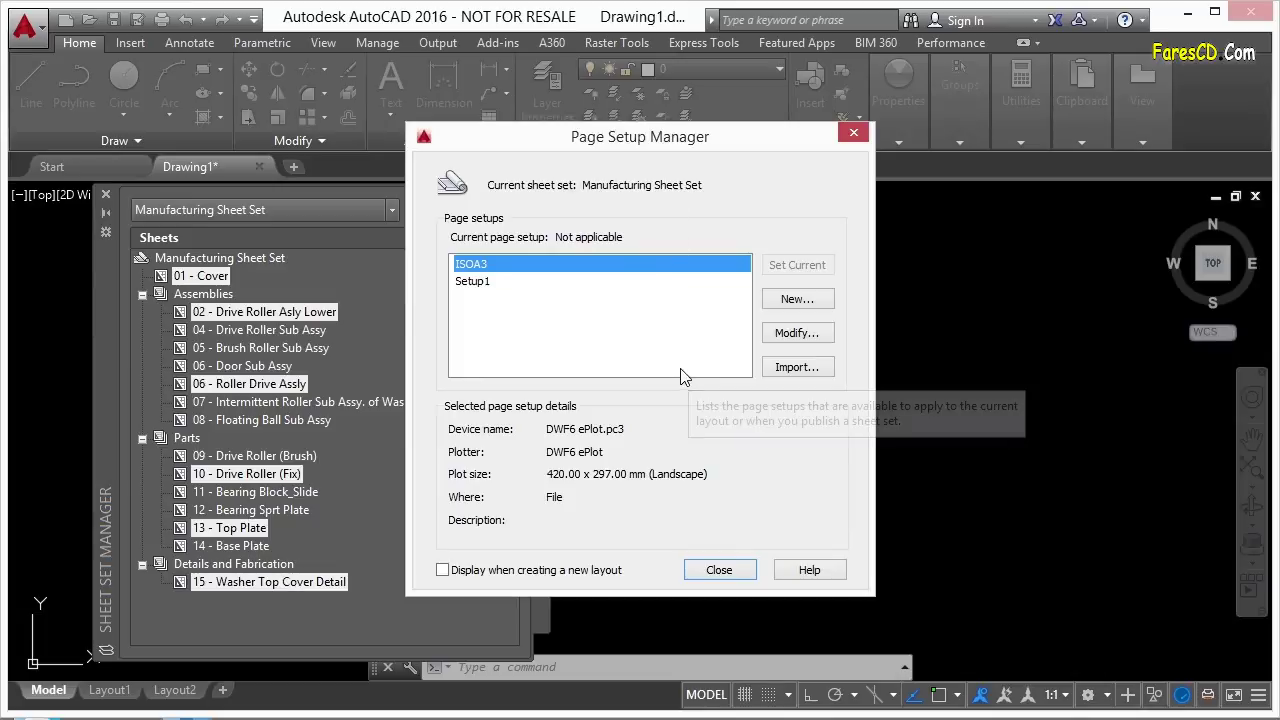
{"action": "left_click", "coordinate": [466, 282]}
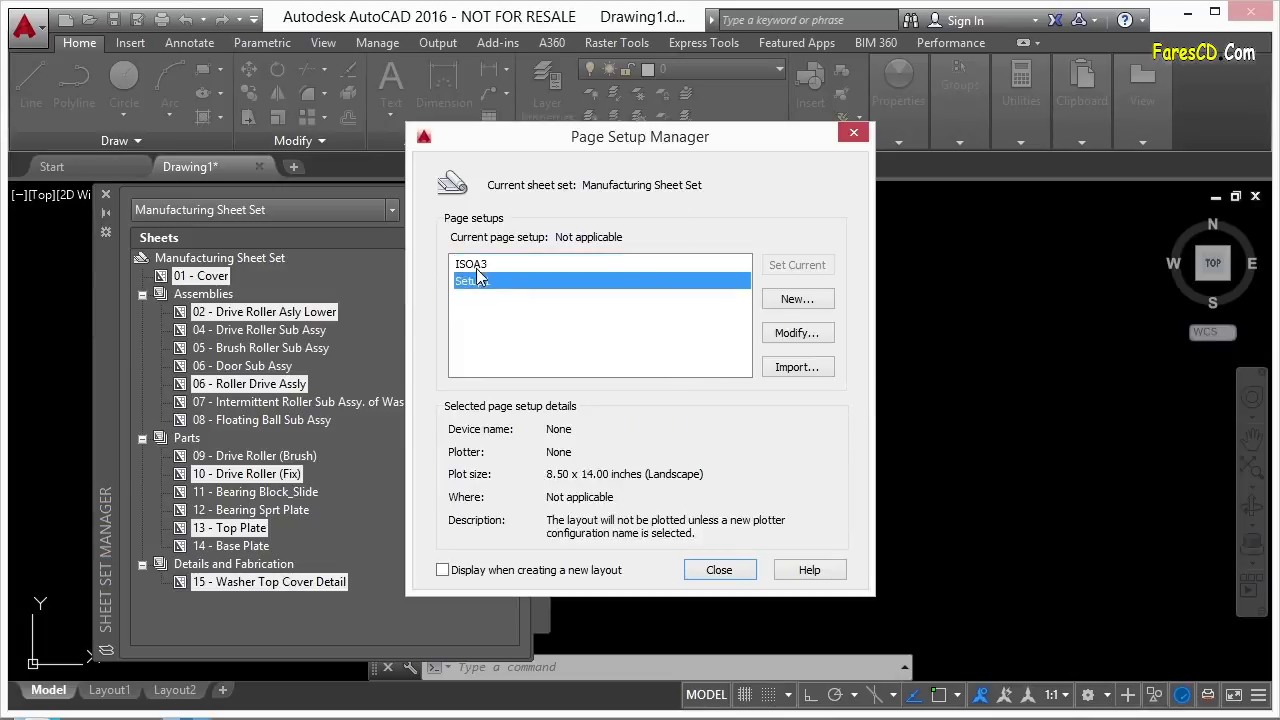
{"action": "left_click", "coordinate": [479, 266]}
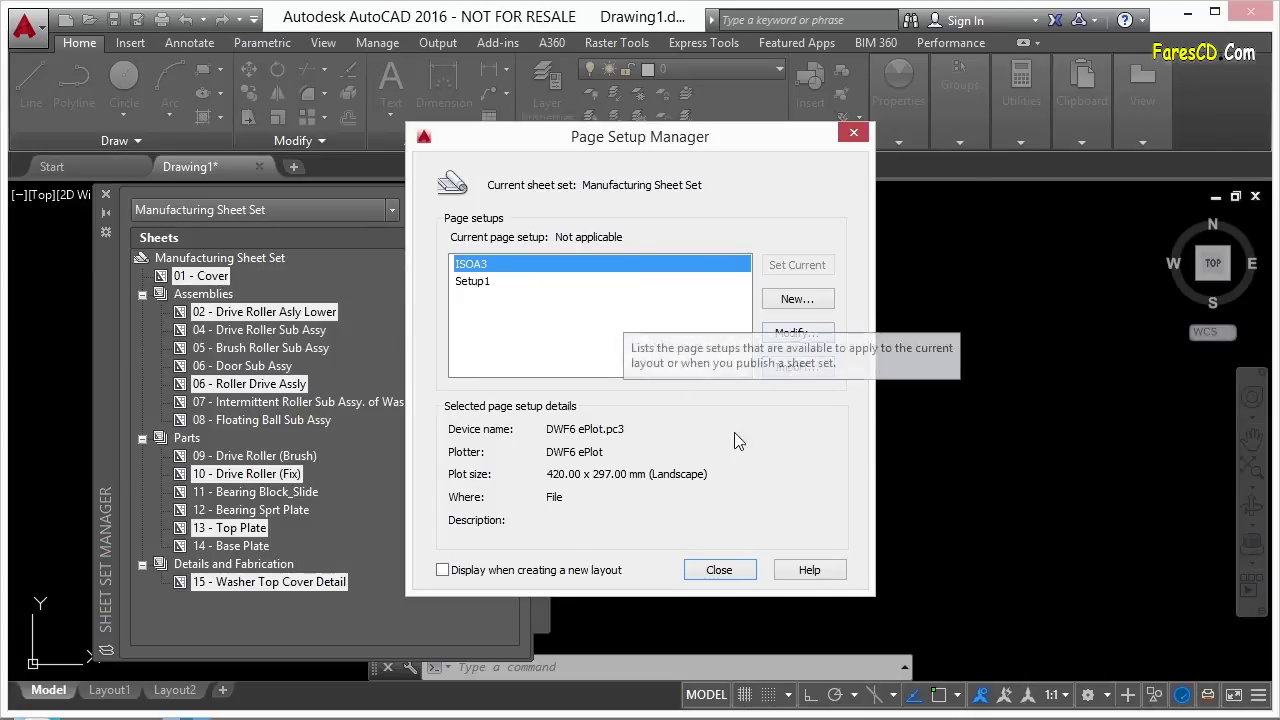
{"action": "left_click", "coordinate": [690, 567]}
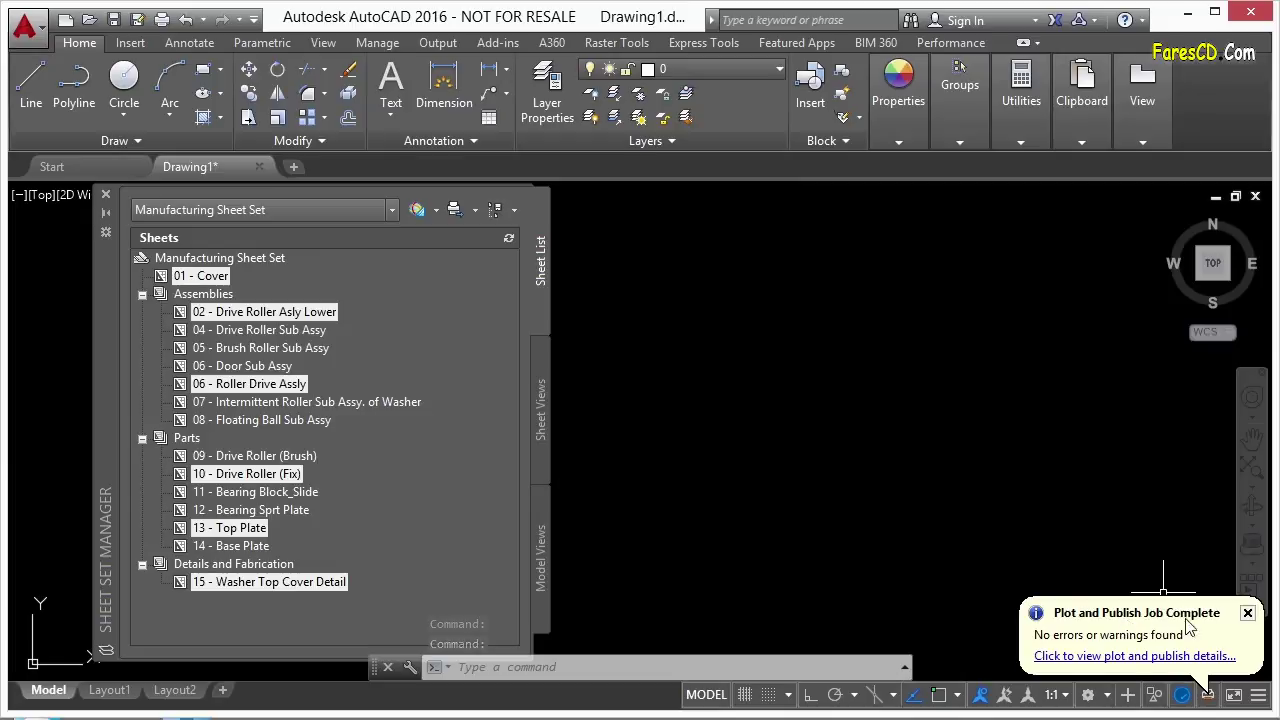
Dismiss the publish job notification, review the selected sheets in the Publish dialog, and cancel without publishing.
{"action": "left_click", "coordinate": [1249, 614]}
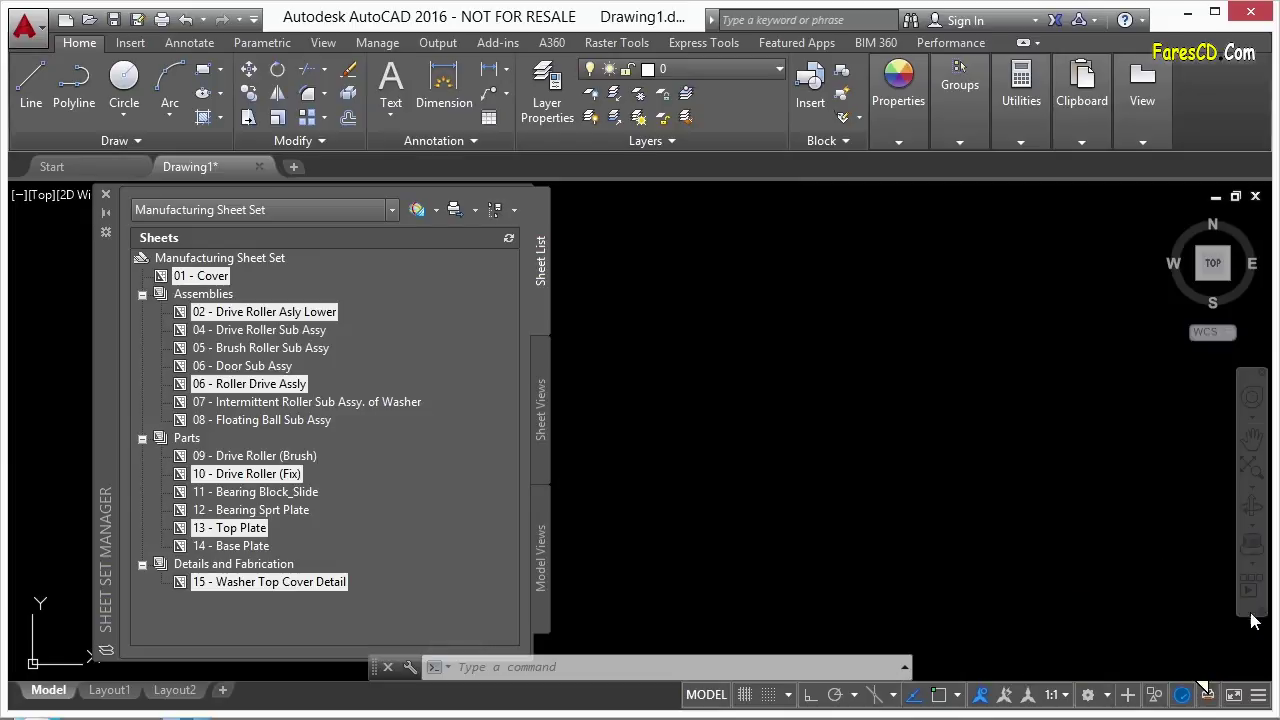
{"action": "right_click", "coordinate": [299, 389]}
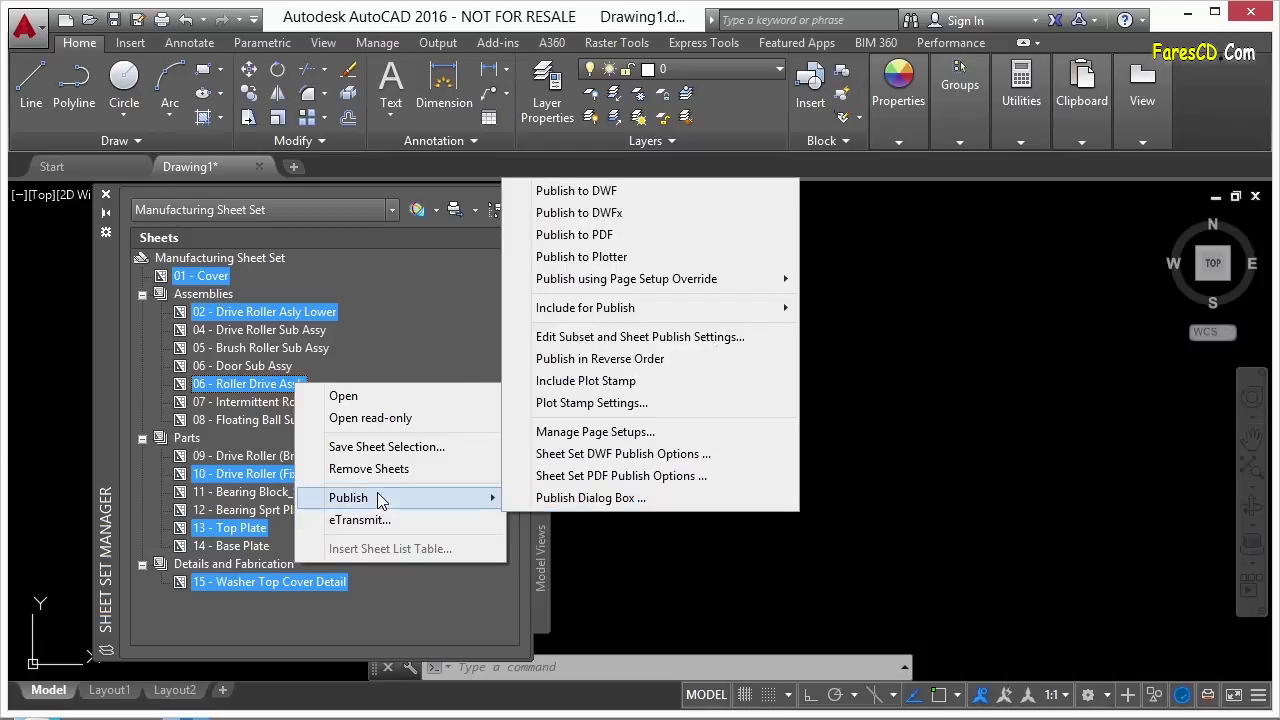
{"action": "left_click", "coordinate": [588, 499]}
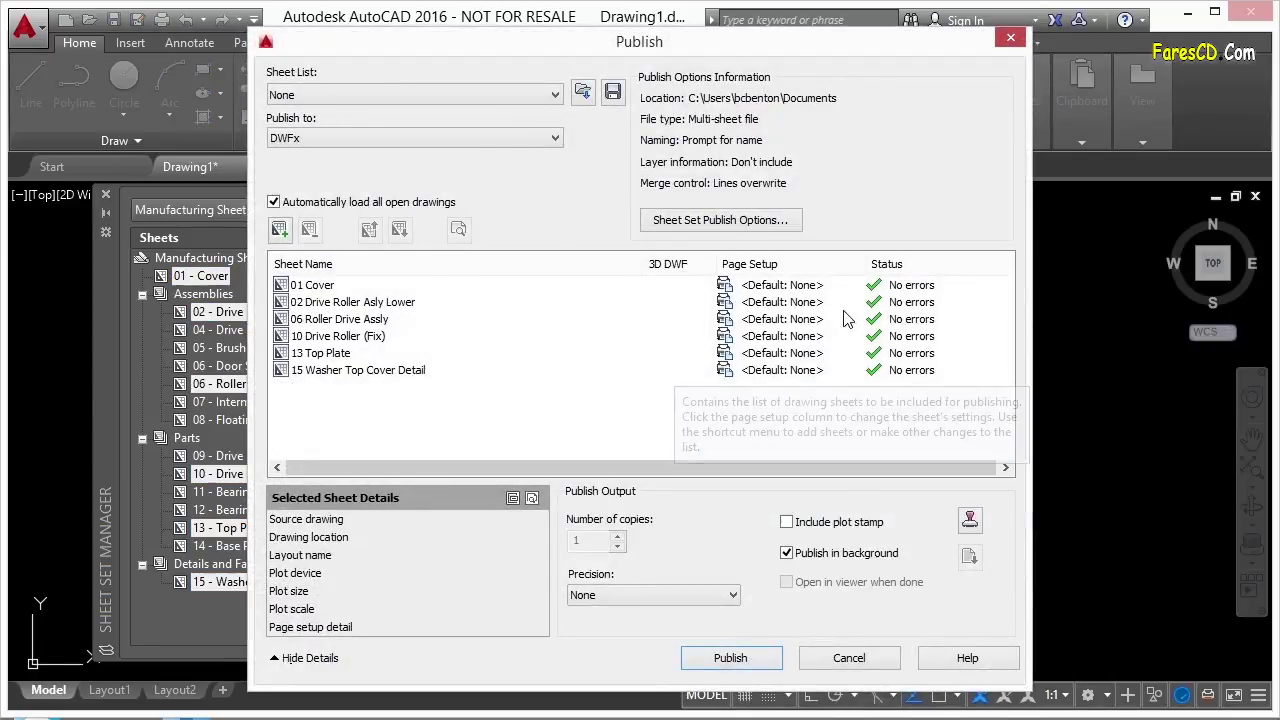
{"action": "left_click", "coordinate": [849, 658]}
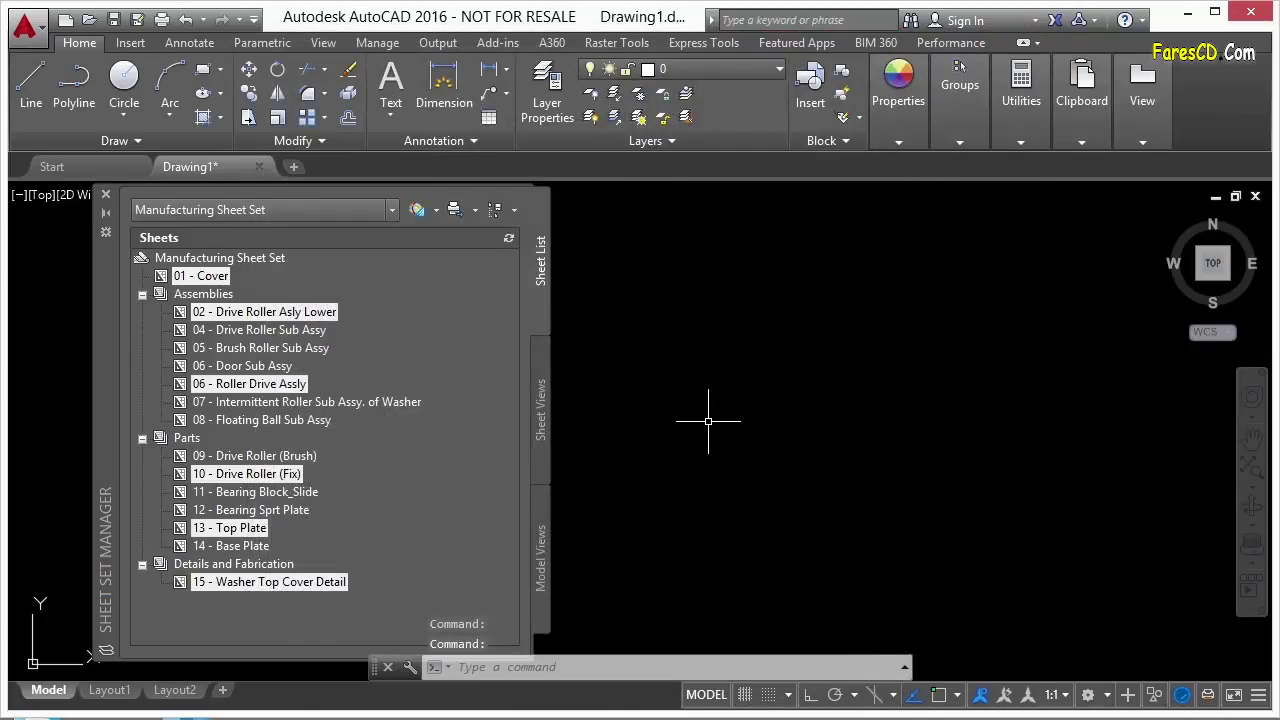